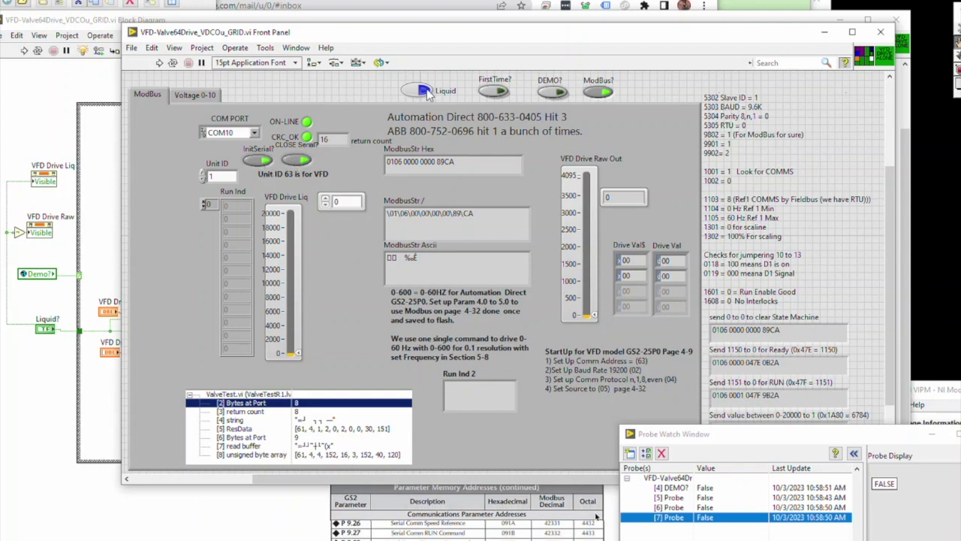
Switch on the FirstTime? boolean and show the block diagram of VFD-Valve64Drive_VDCOu_GRID.vi
click(501, 94)
key(ctrl+e)
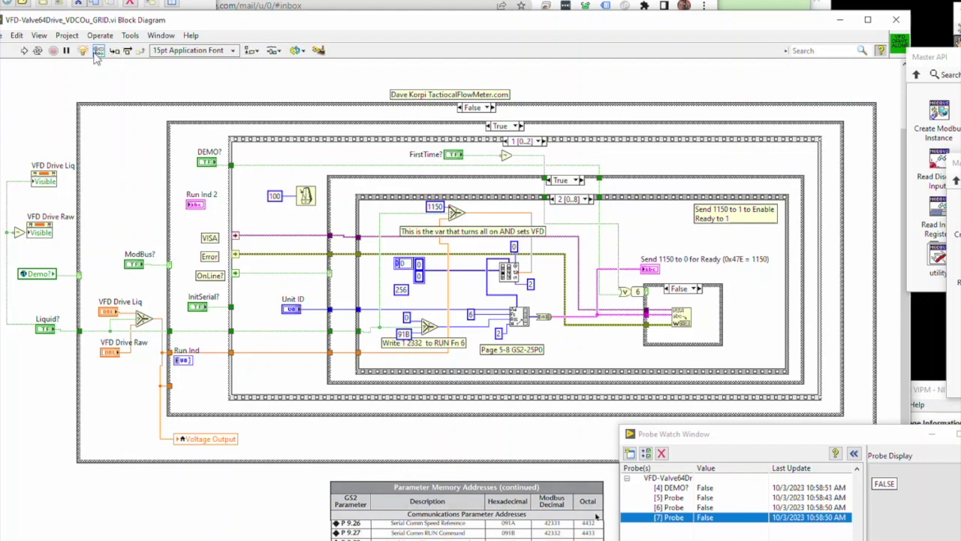
Run VFD-Valve64Drive_VDCOu_GRID.vi continuously with Highlight Execution animating the diagram
click(37, 51)
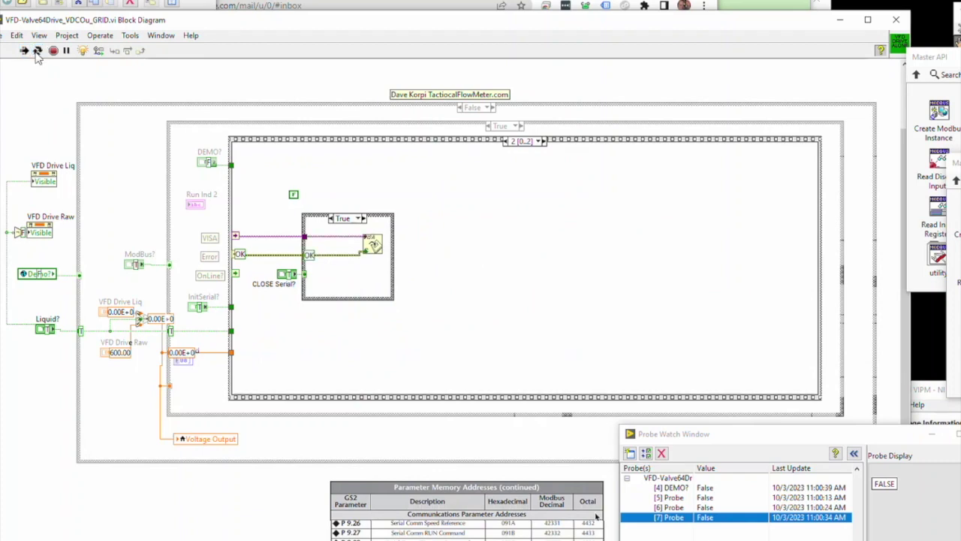
Disable Highlight Execution, show the front panel, edit VFD Drive Liq, and move the Probe Watch Window down
click(82, 51)
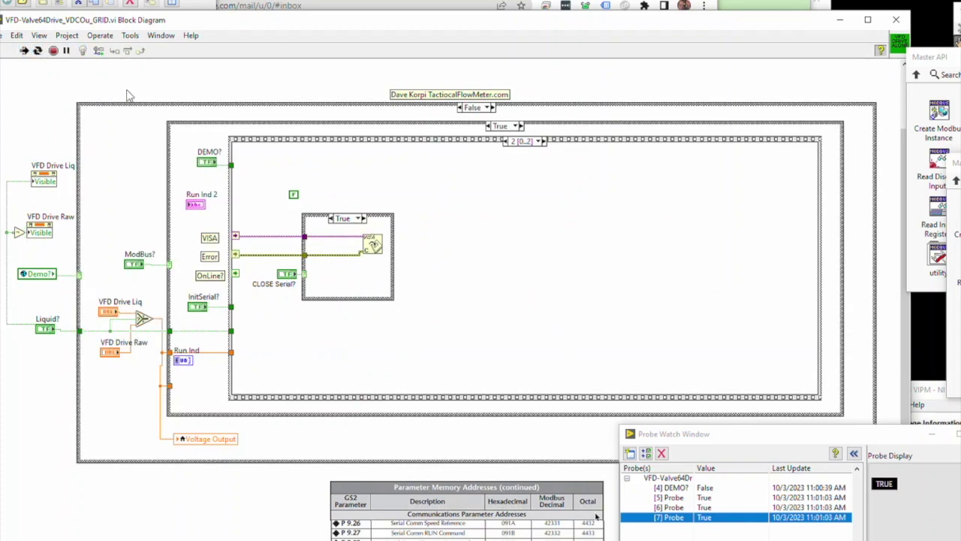
key(ctrl+e)
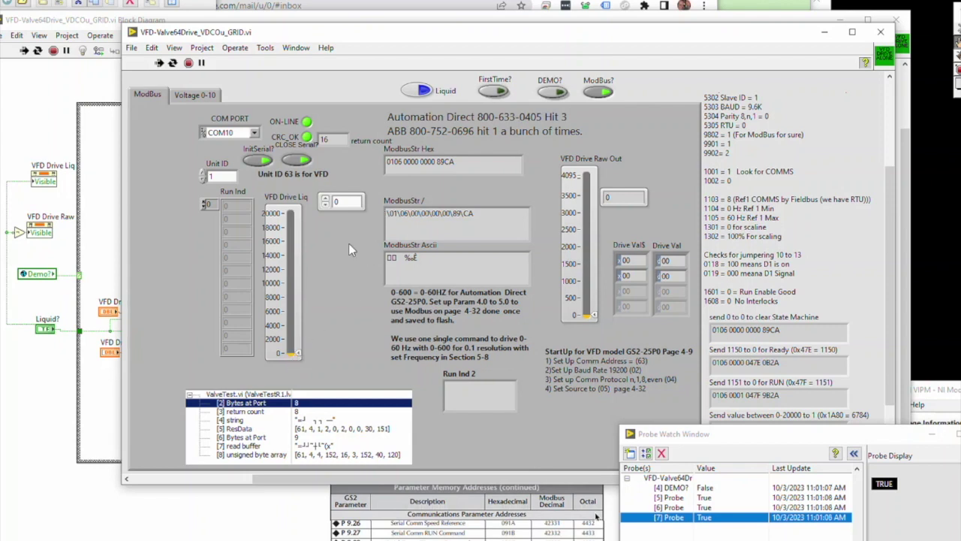
double_click(348, 201)
click(828, 450)
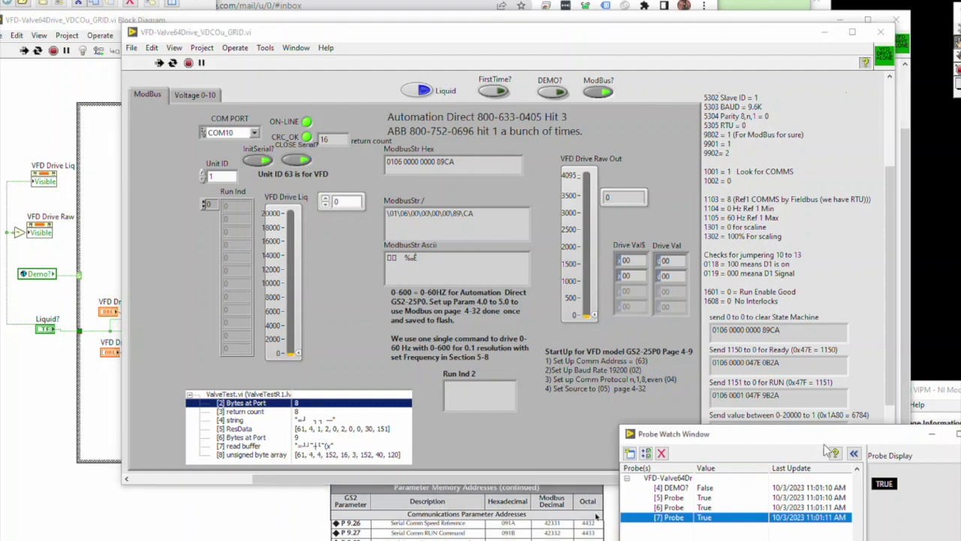
mouse_move(826, 449)
mouse_down()
mouse_move(842, 467)
mouse_move(832, 460)
mouse_up()
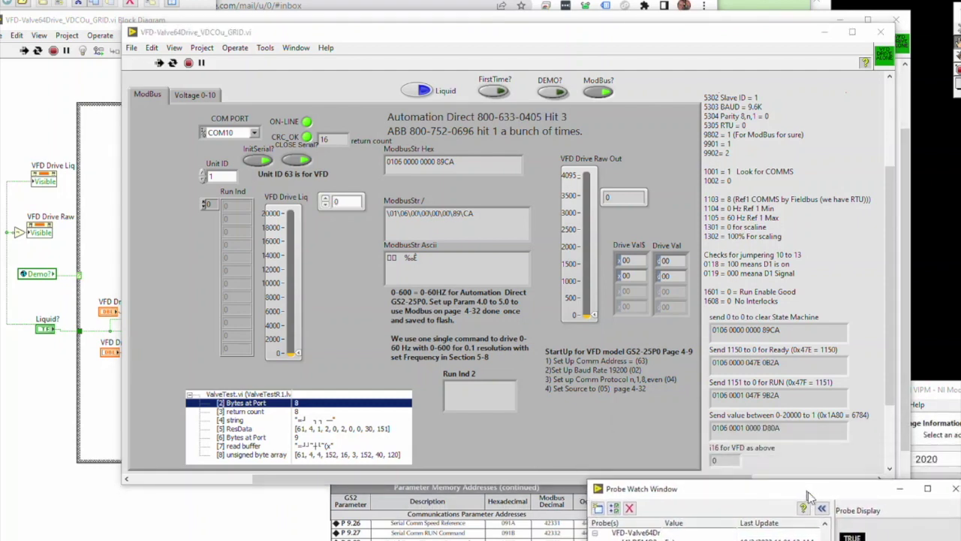
mouse_move(809, 496)
mouse_down()
mouse_move(811, 535)
mouse_move(815, 491)
mouse_up()
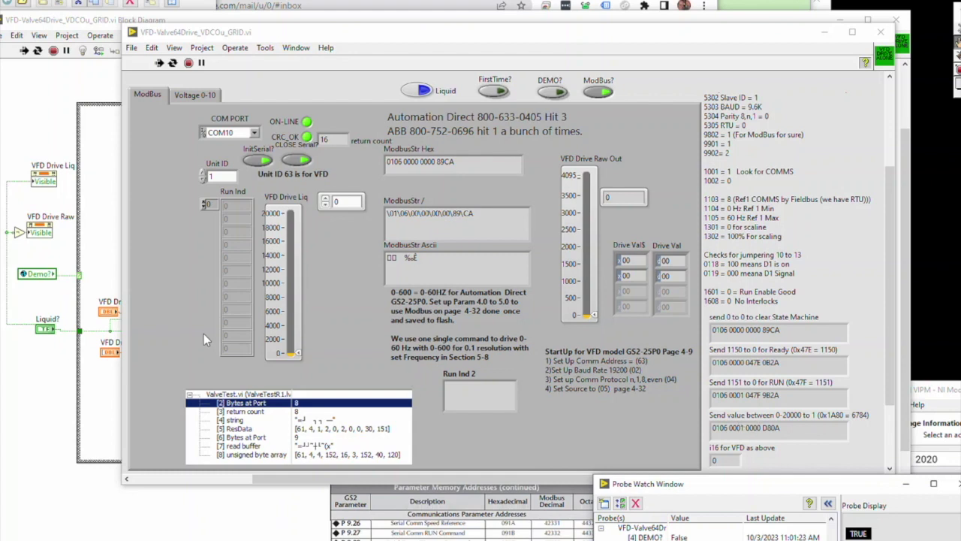
Set VFD Drive Liq to 4095, then 4096, checking the frequency command shows 0FFF, then 1000
double_click(345, 203)
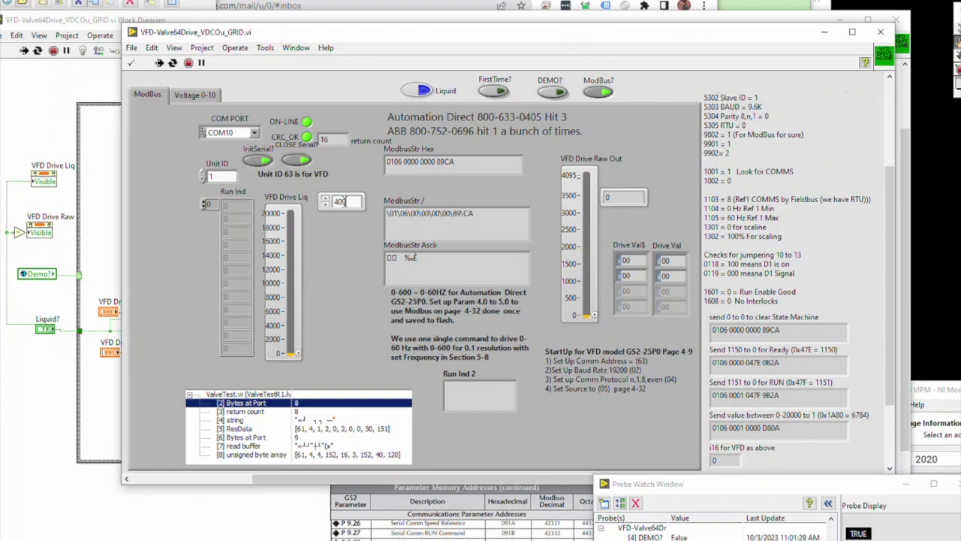
click(312, 91)
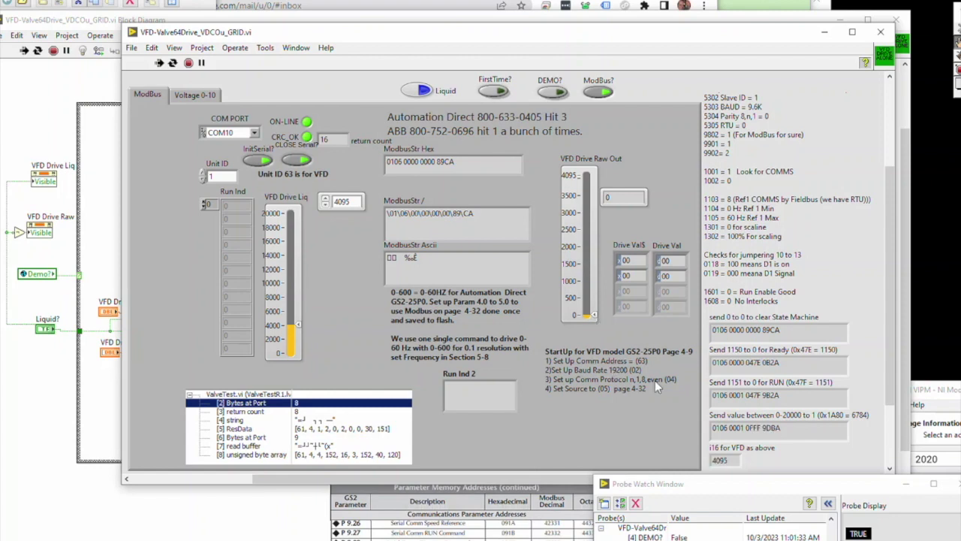
double_click(754, 428)
click(324, 201)
double_click(754, 428)
Select the clear-state-machine, Ready and frequency command strings, then return VFD Drive Liq to 0
drag(792, 329, 695, 328)
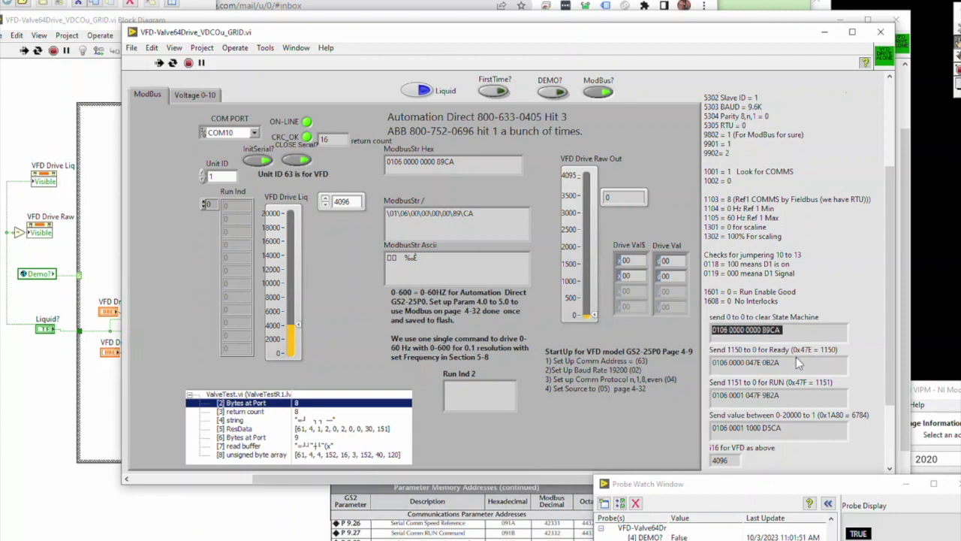
click(727, 366)
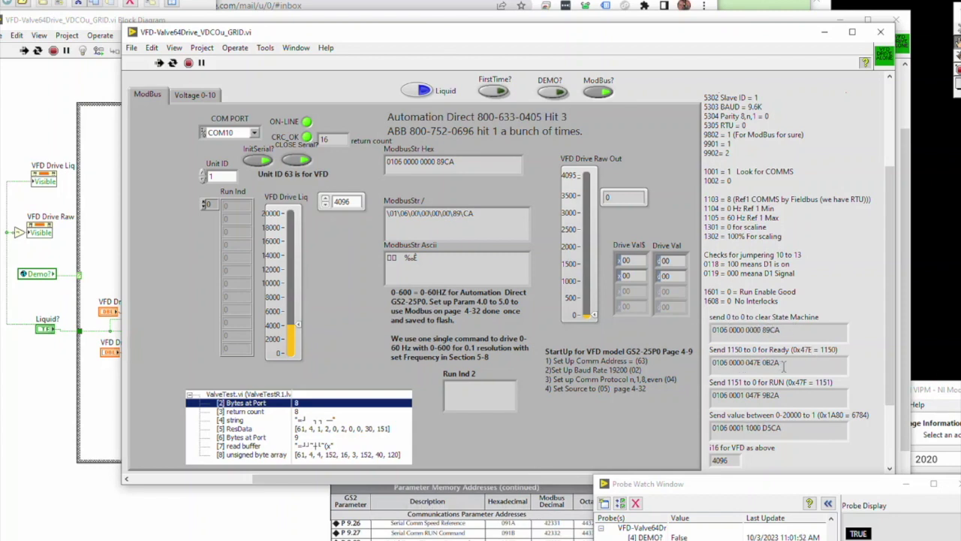
drag(783, 365, 705, 366)
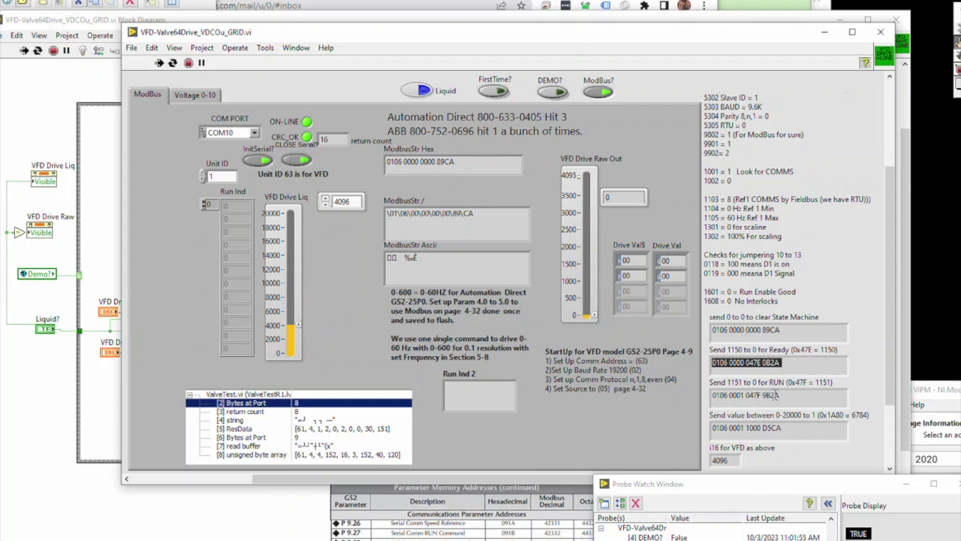
drag(790, 428, 712, 433)
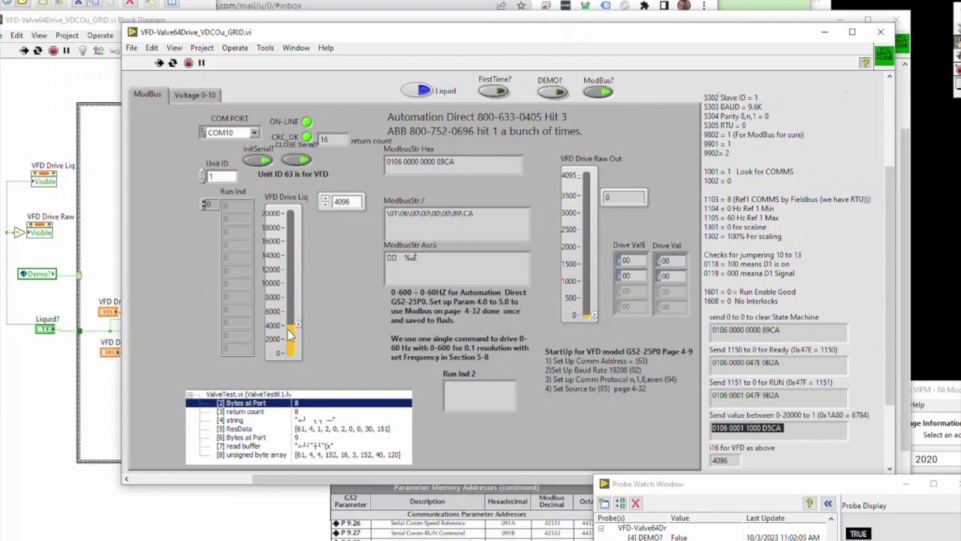
drag(300, 324, 302, 355)
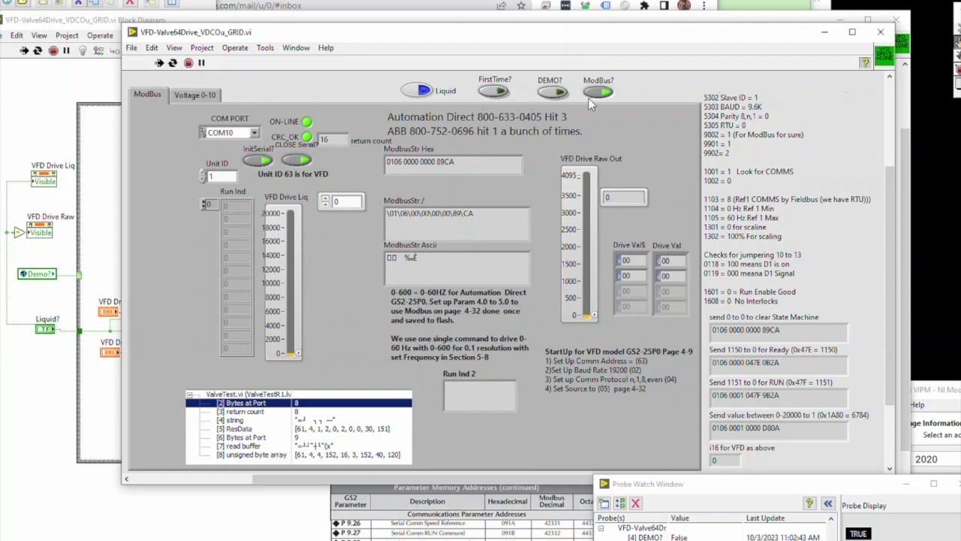
Keep the VI in Run Continuously mode from the toolbar
click(172, 62)
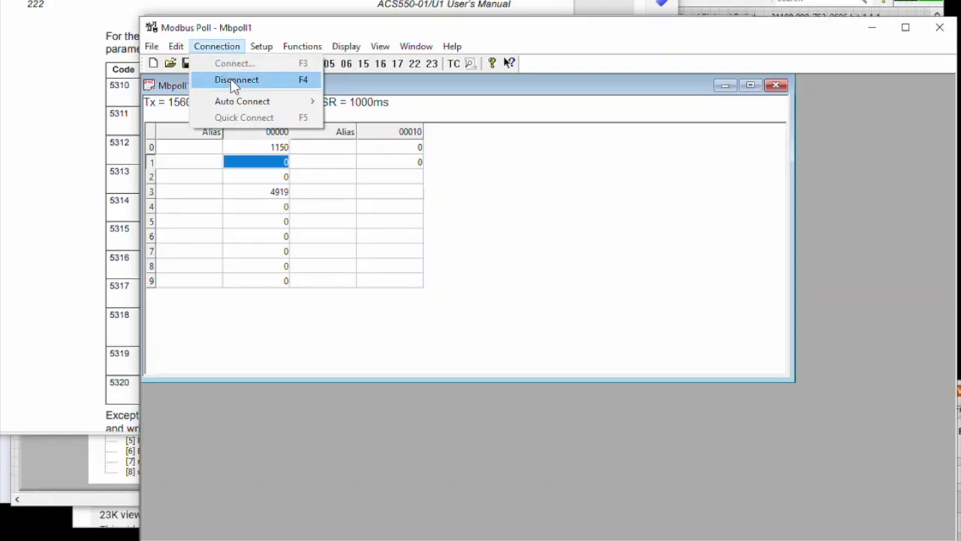
Disconnect Modbus Poll, then reconnect on COM10 at 9600 baud, 8N1, RTU
click(232, 82)
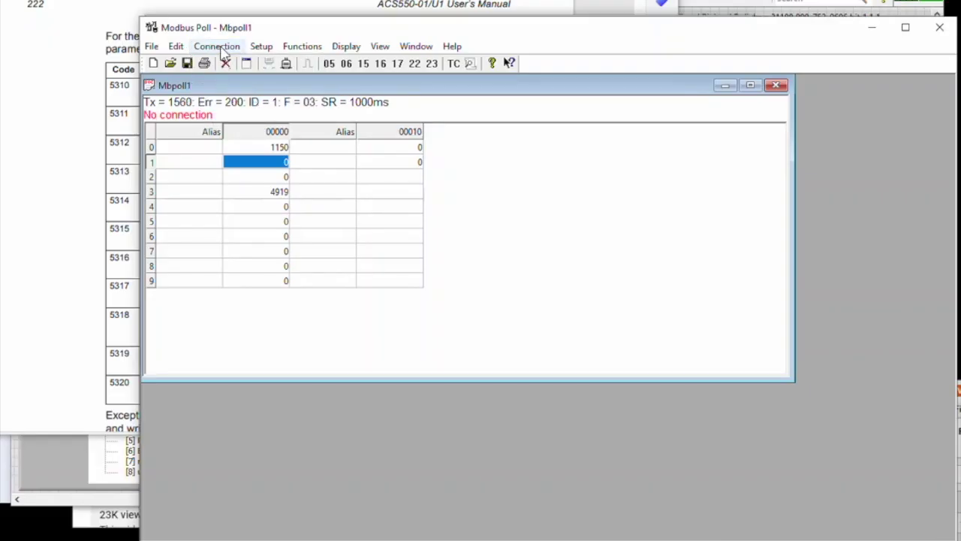
click(218, 47)
click(230, 63)
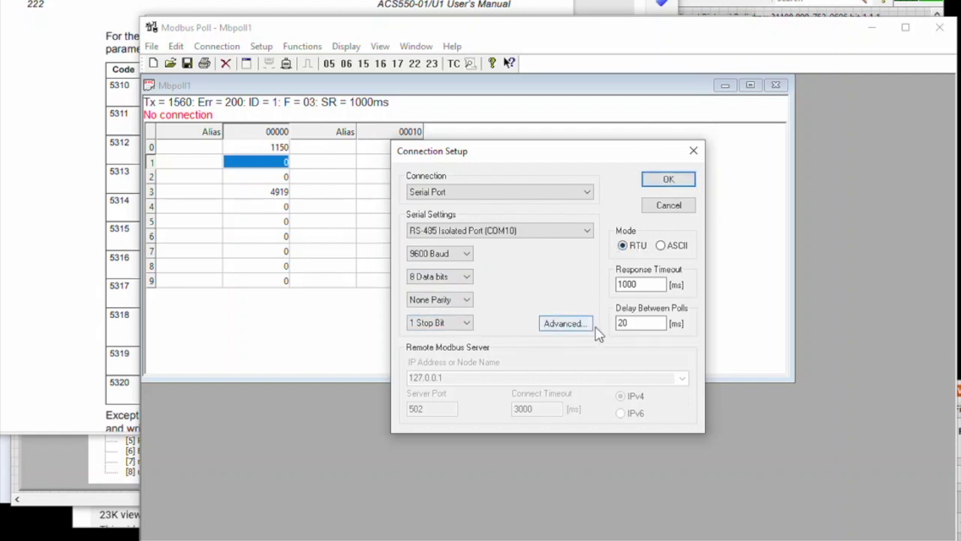
click(676, 183)
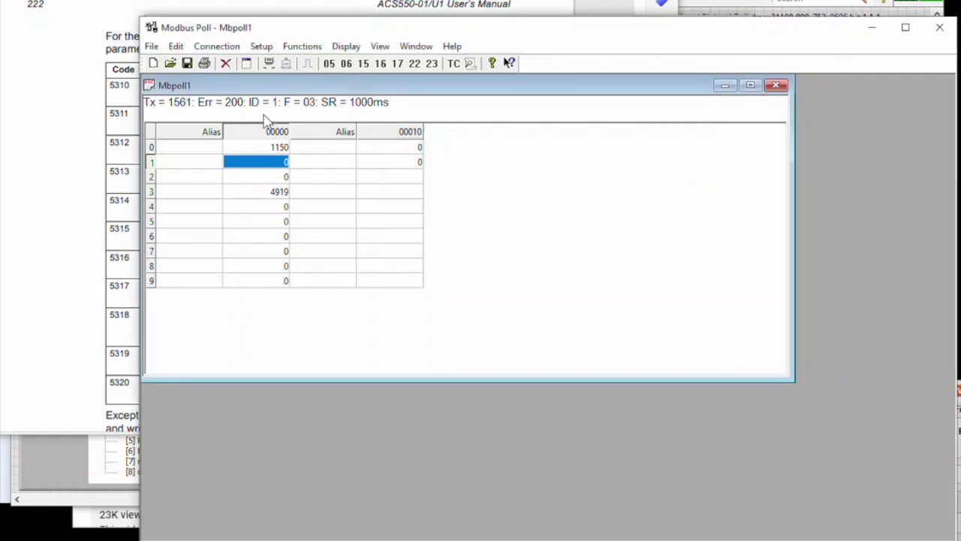
Set the read definition to slave 1, 03 Read Holding Registers, address 0, quantity 12
click(262, 47)
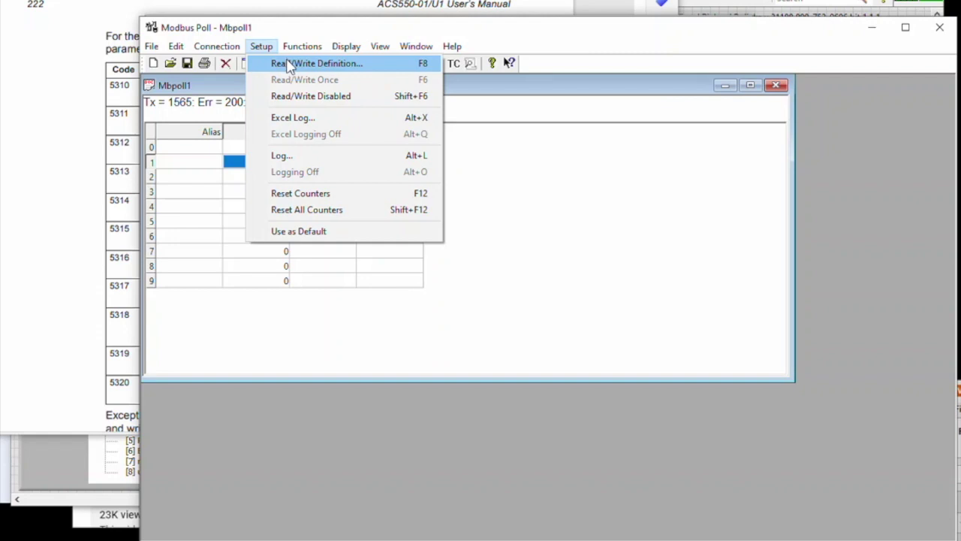
click(285, 65)
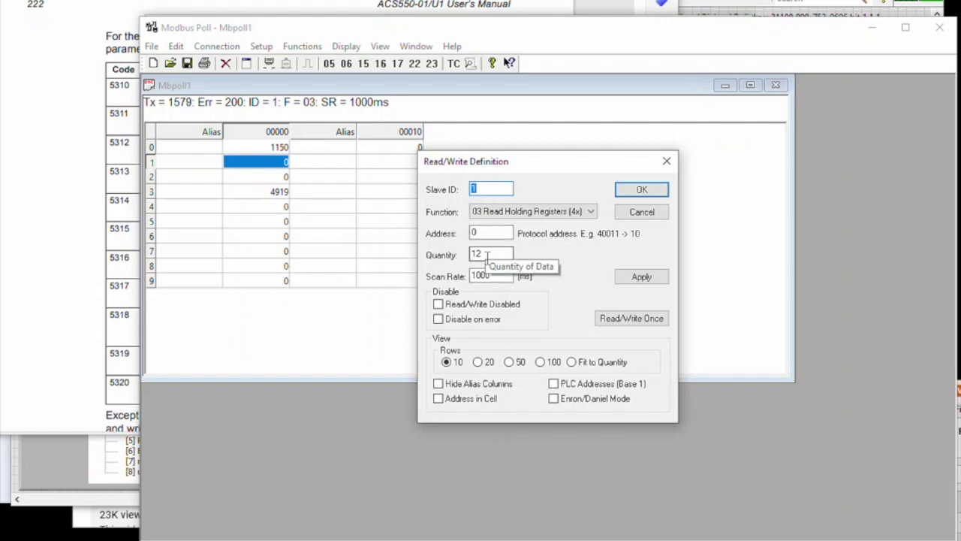
drag(486, 257, 472, 255)
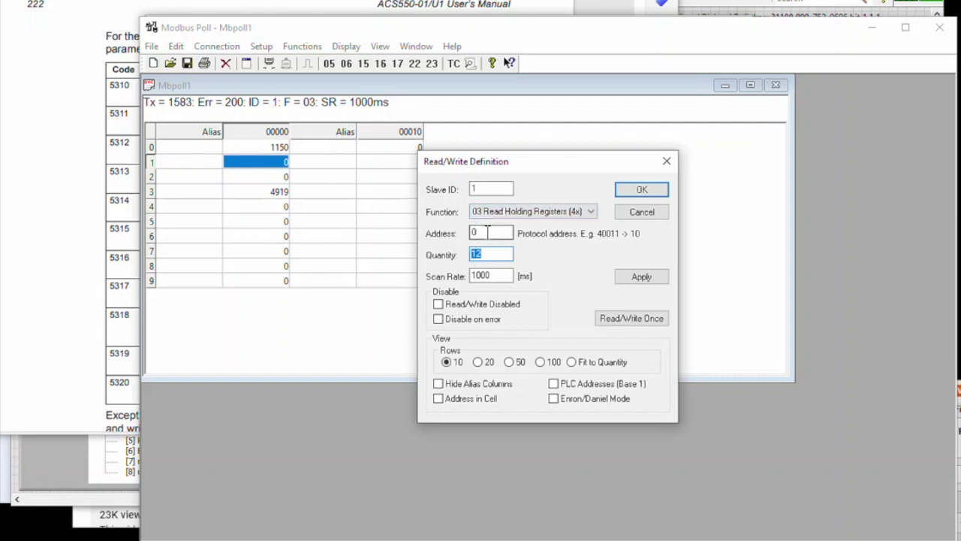
double_click(487, 233)
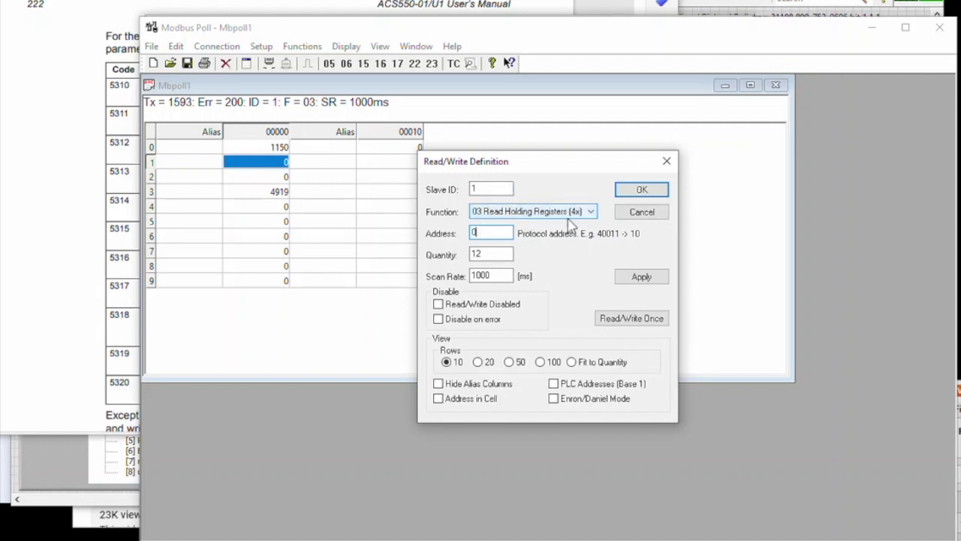
click(568, 213)
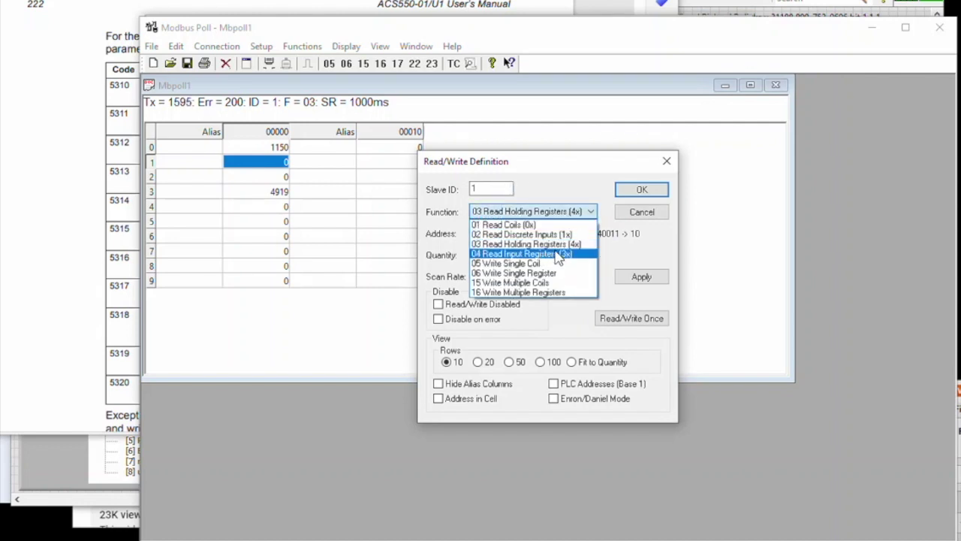
click(554, 244)
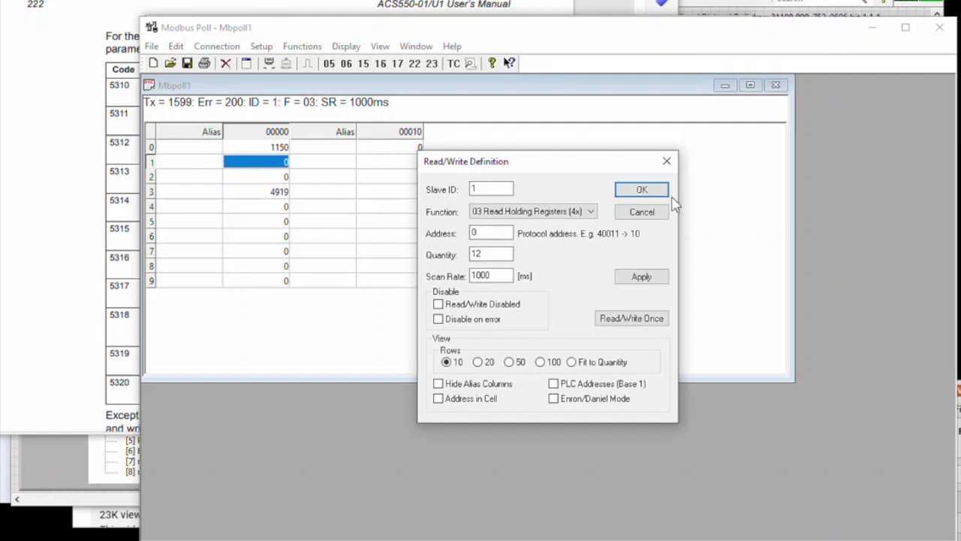
click(649, 191)
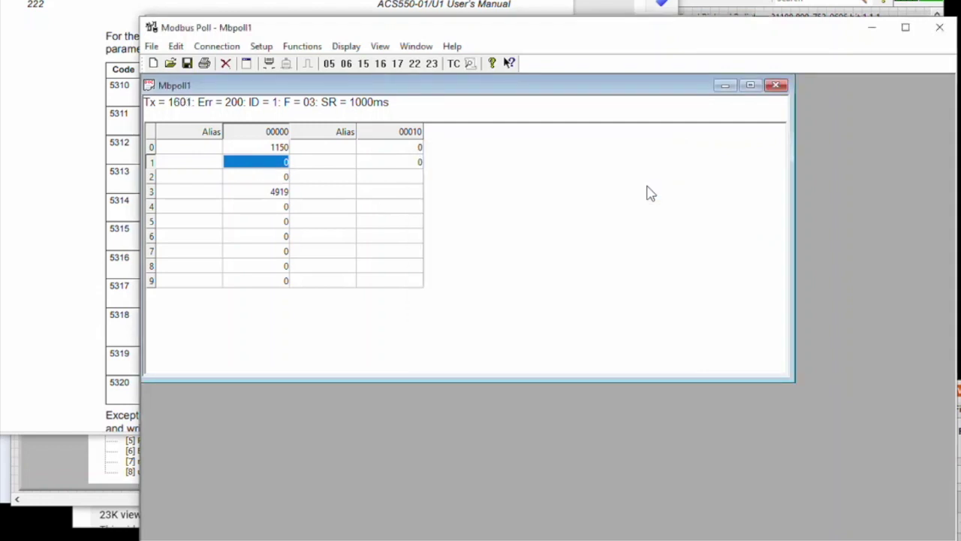
Write 1151 to register 00000 and 5000 to register 00001 with Write Single Register
double_click(279, 150)
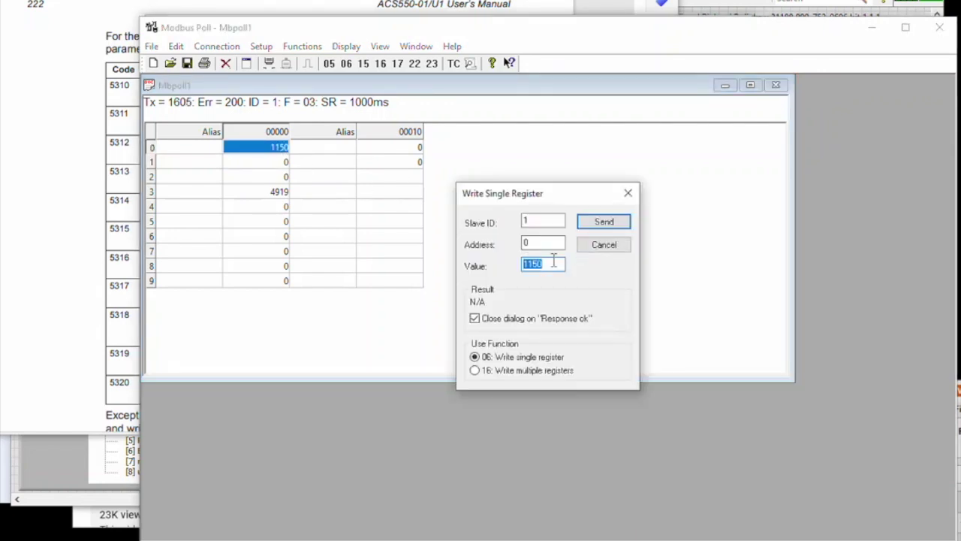
text(1151)
click(606, 224)
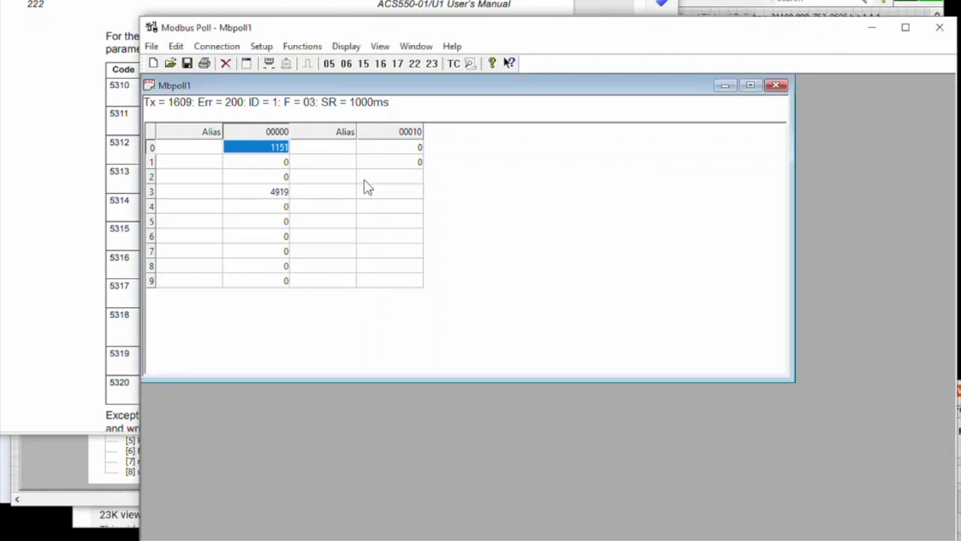
double_click(284, 165)
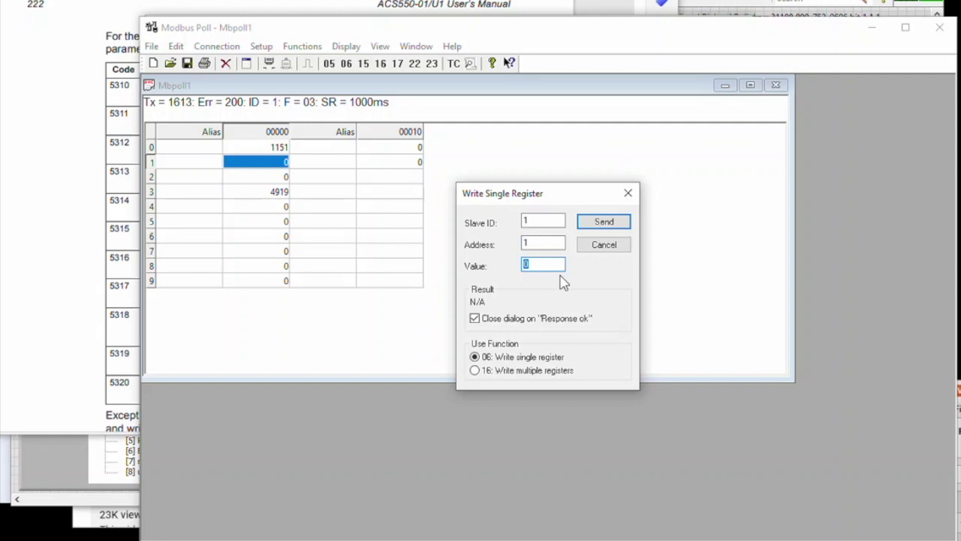
text(5000)
click(608, 224)
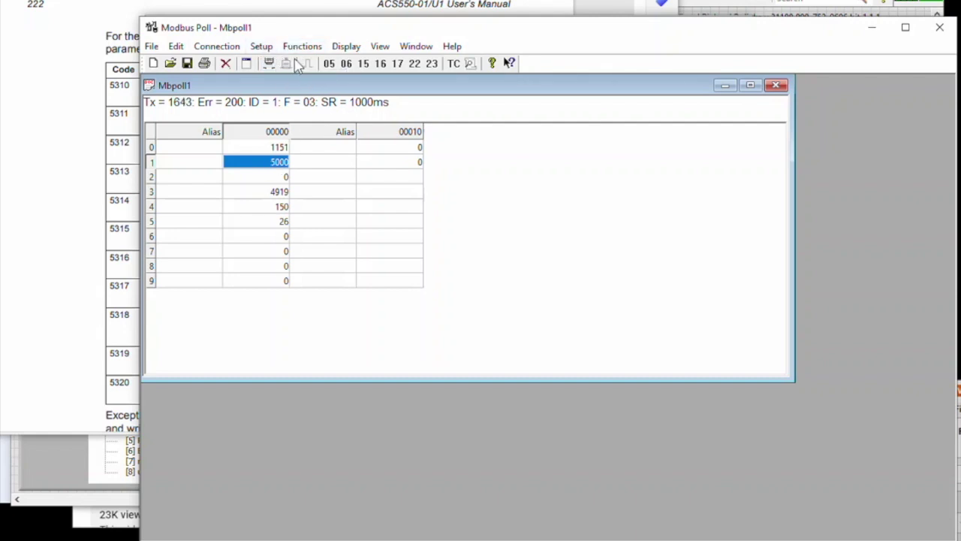
Change the poll start address to 5300 and select the whole register table
click(262, 48)
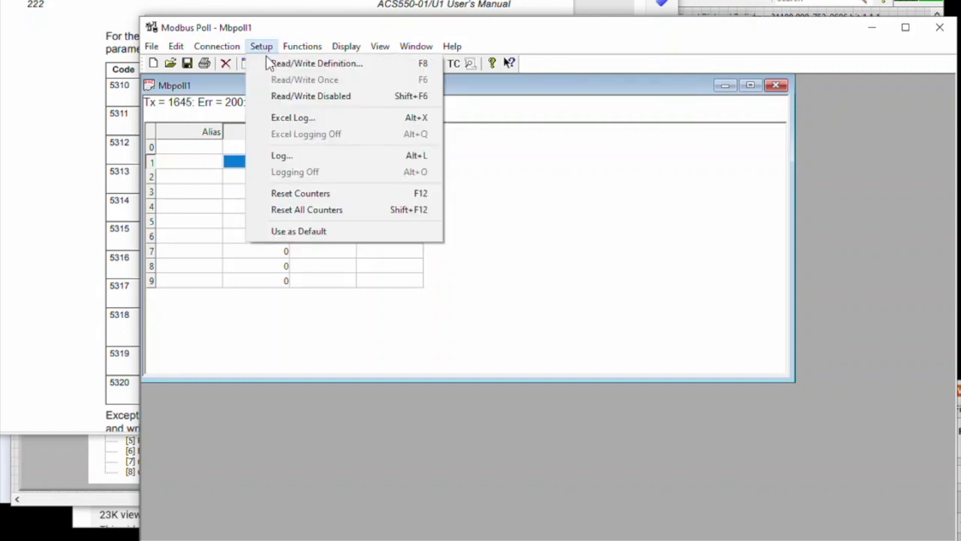
click(274, 65)
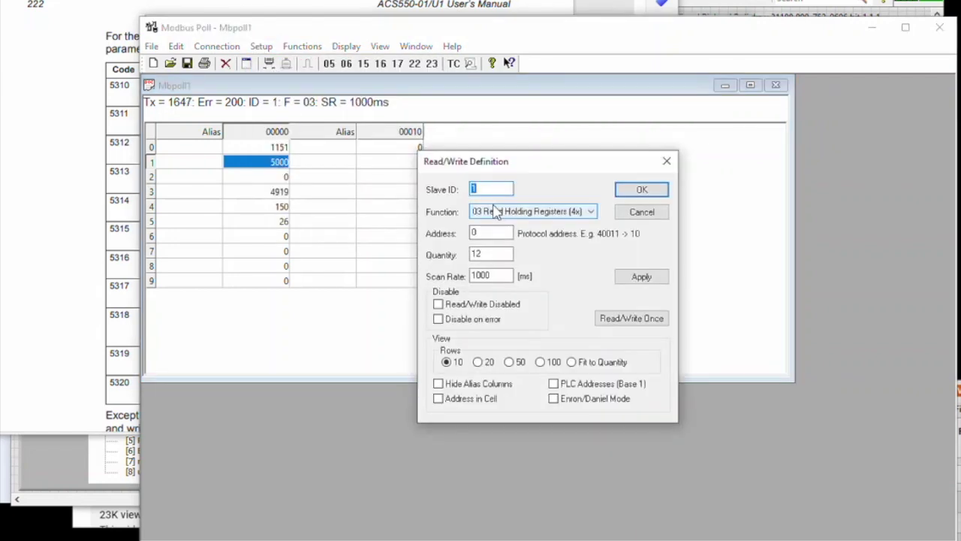
double_click(502, 234)
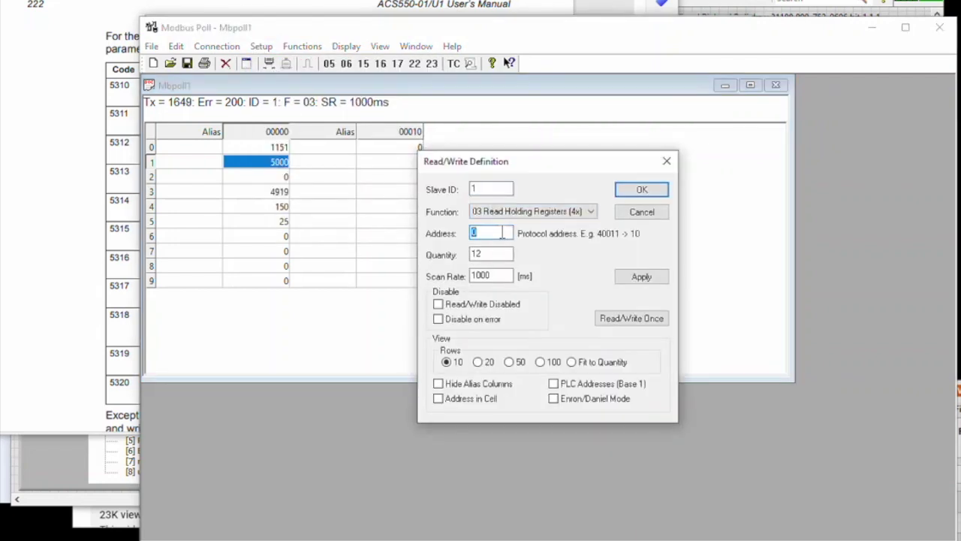
text(5300)
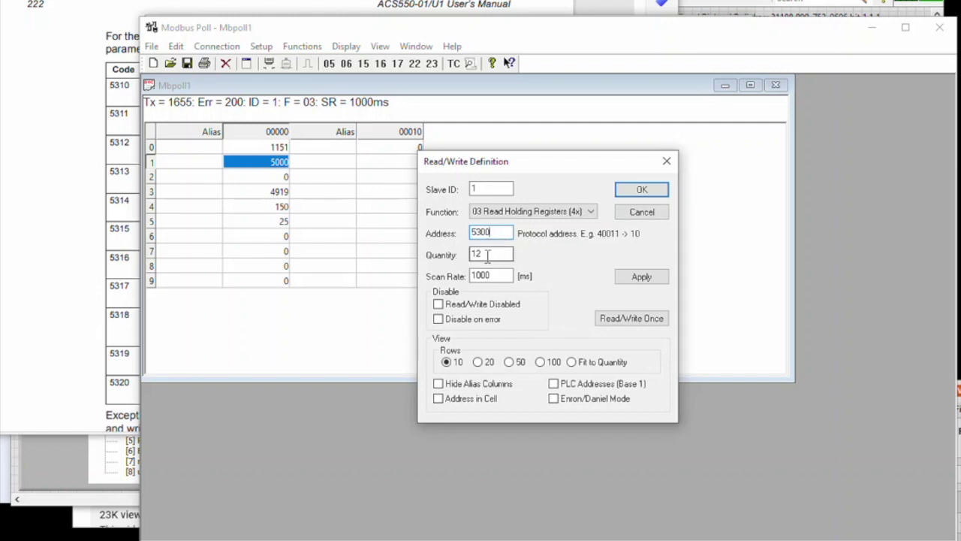
click(661, 193)
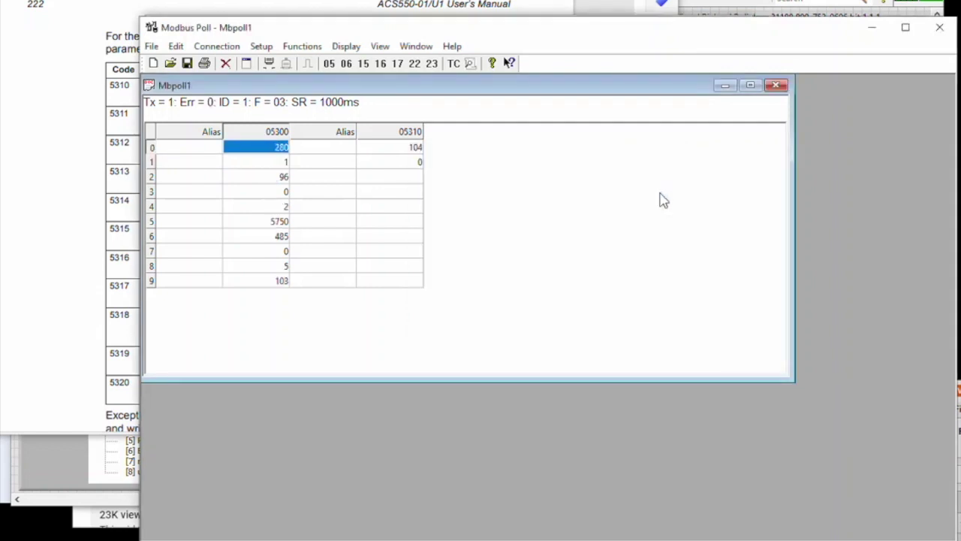
click(152, 132)
click(346, 47)
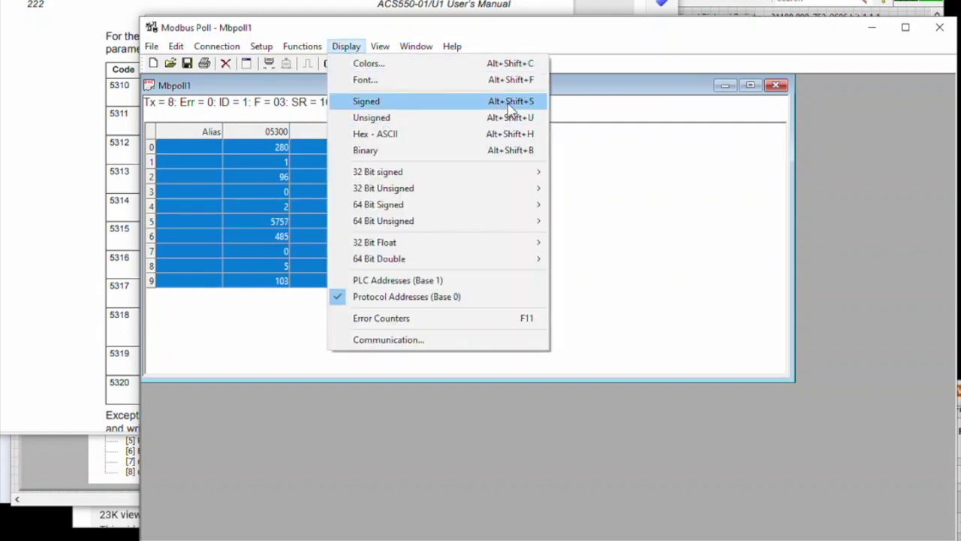
click(671, 215)
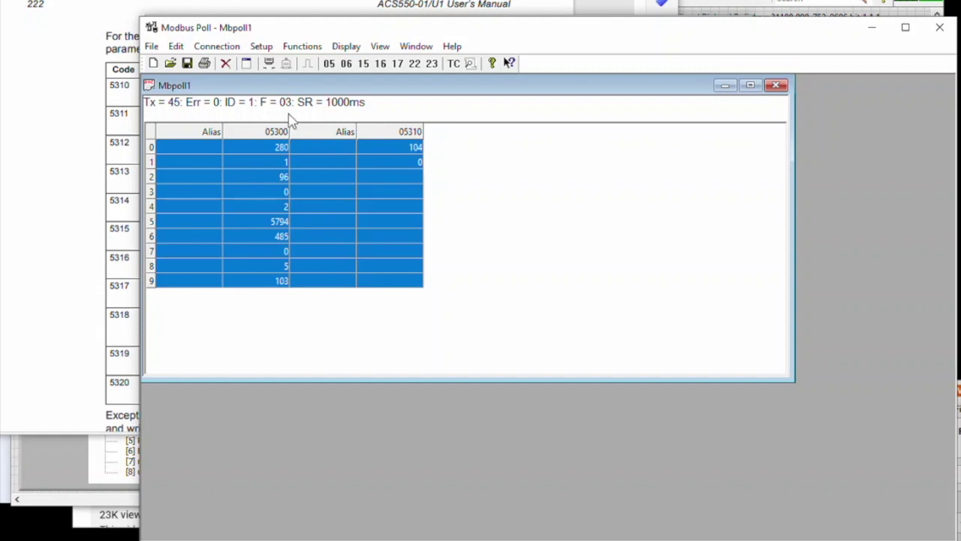
Change the poll start address from 5300 to 1100 and select the register table
click(262, 46)
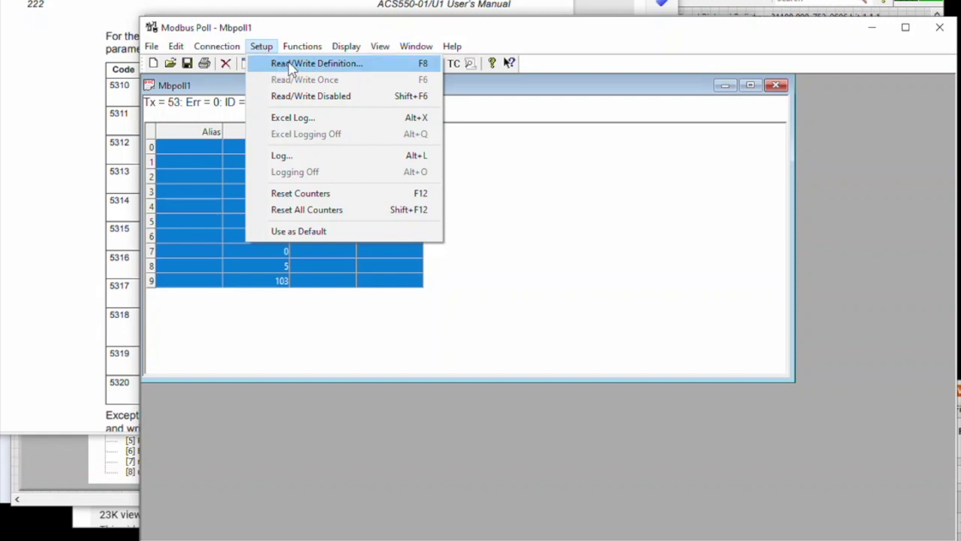
click(290, 67)
double_click(488, 233)
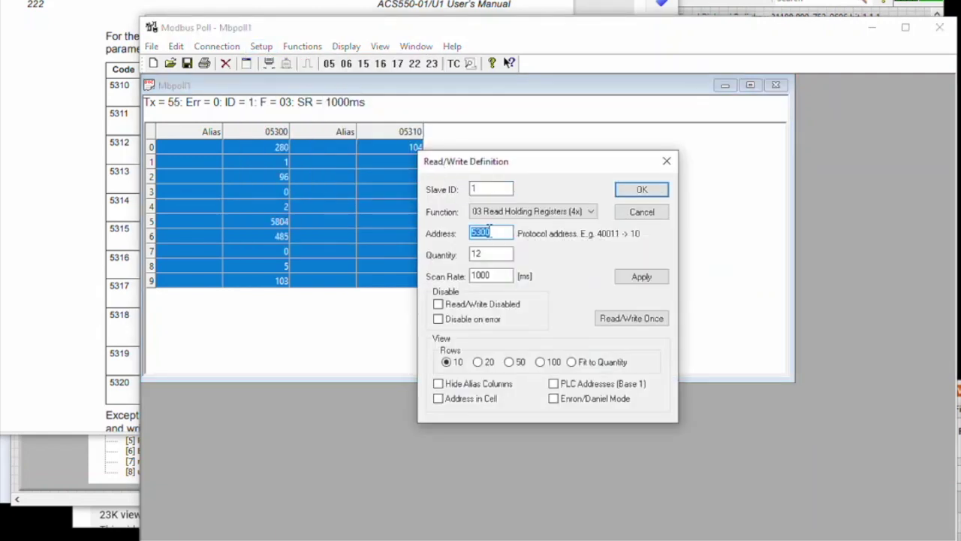
text(1100)
click(626, 189)
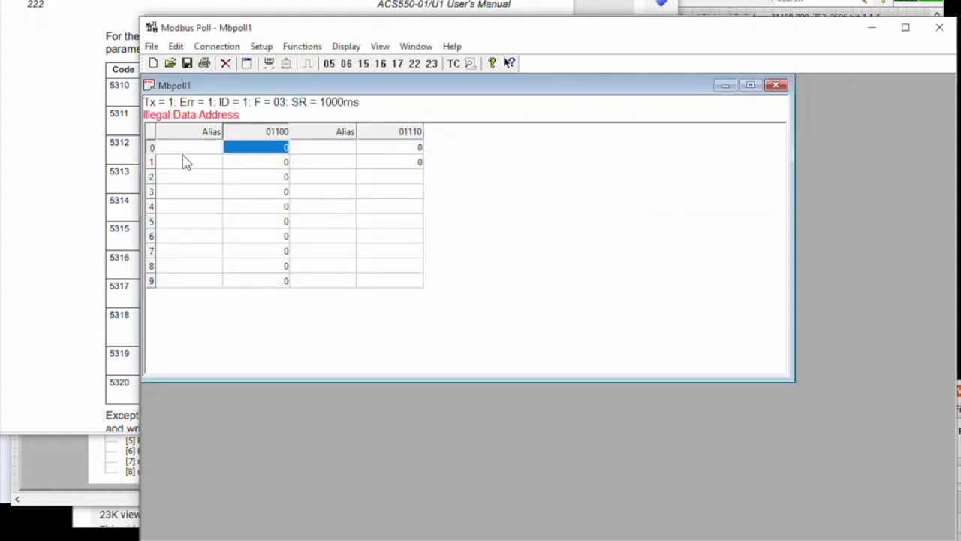
click(151, 135)
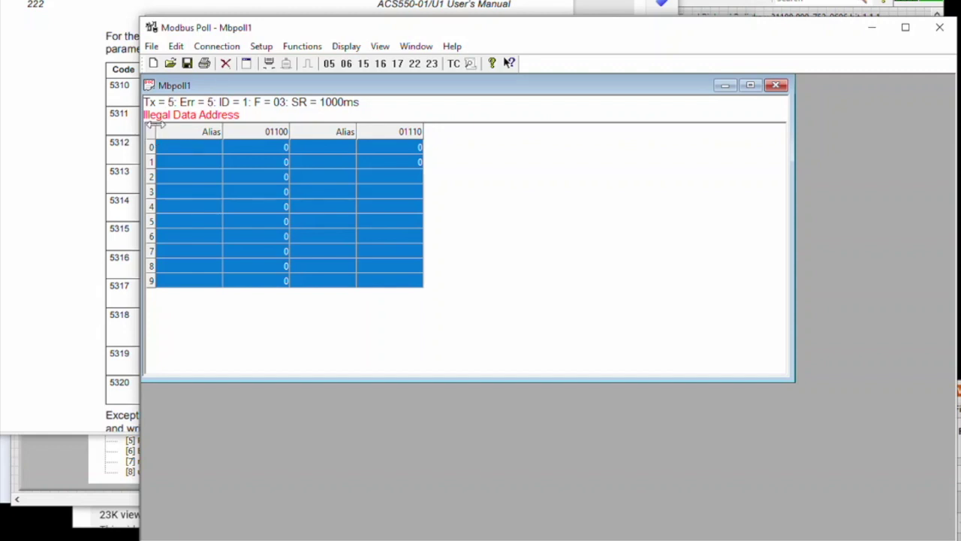
Reduce the polled holding-register quantity to 2
click(259, 48)
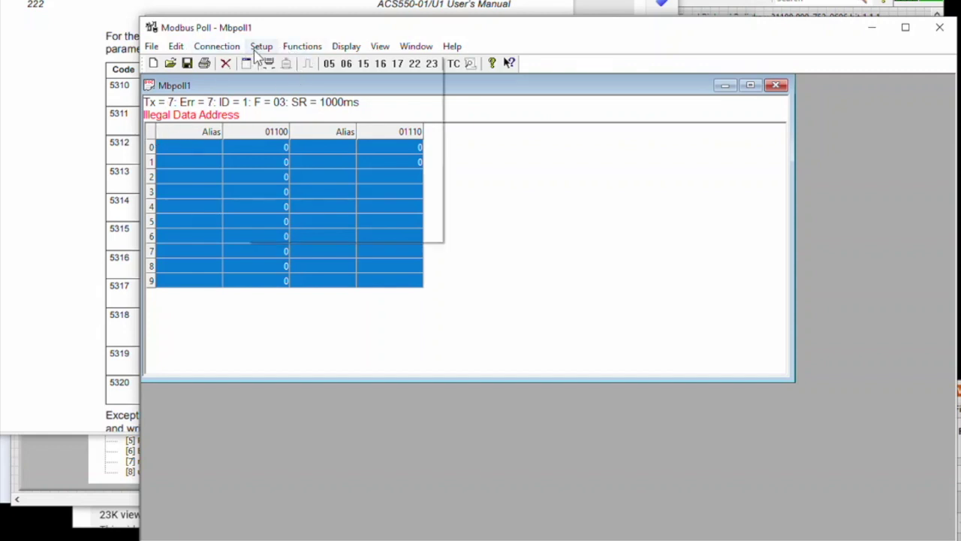
click(316, 66)
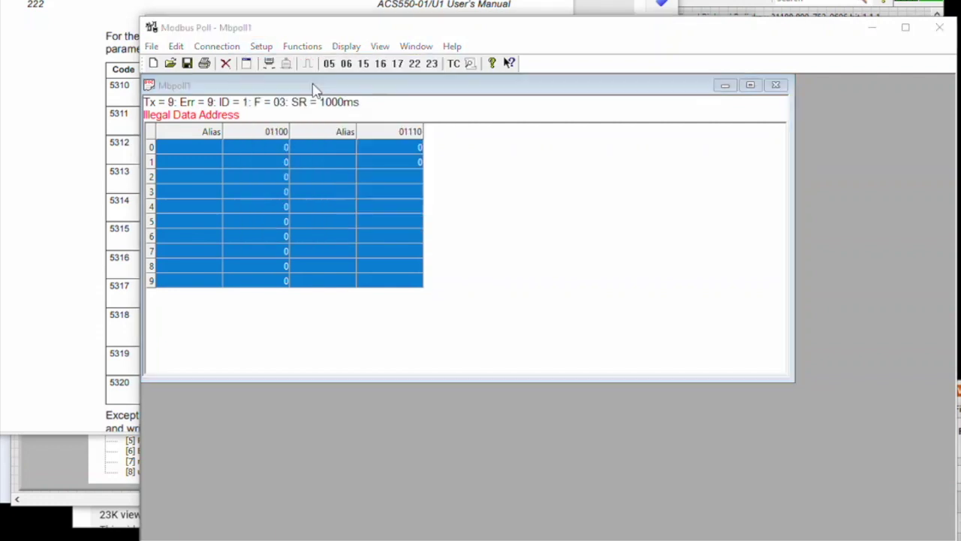
double_click(506, 255)
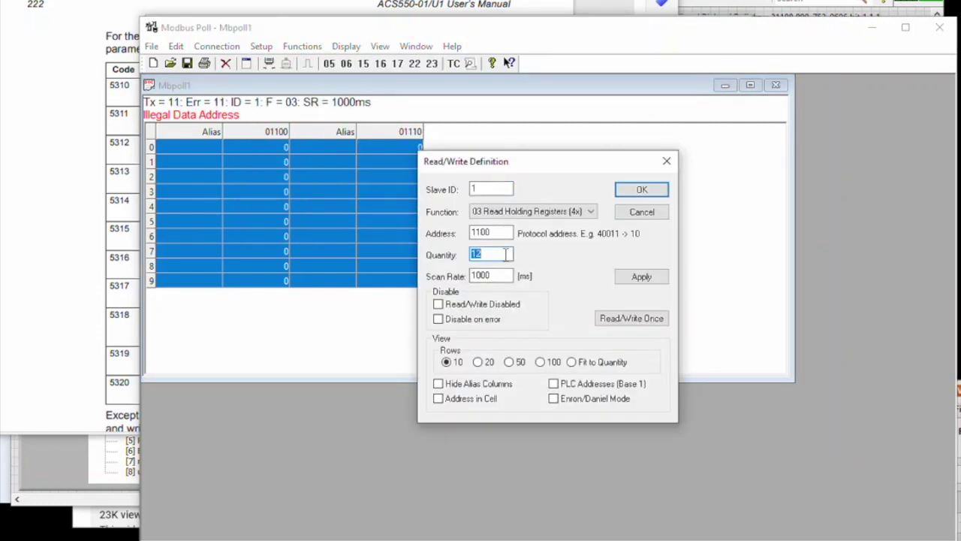
text(2)
click(654, 192)
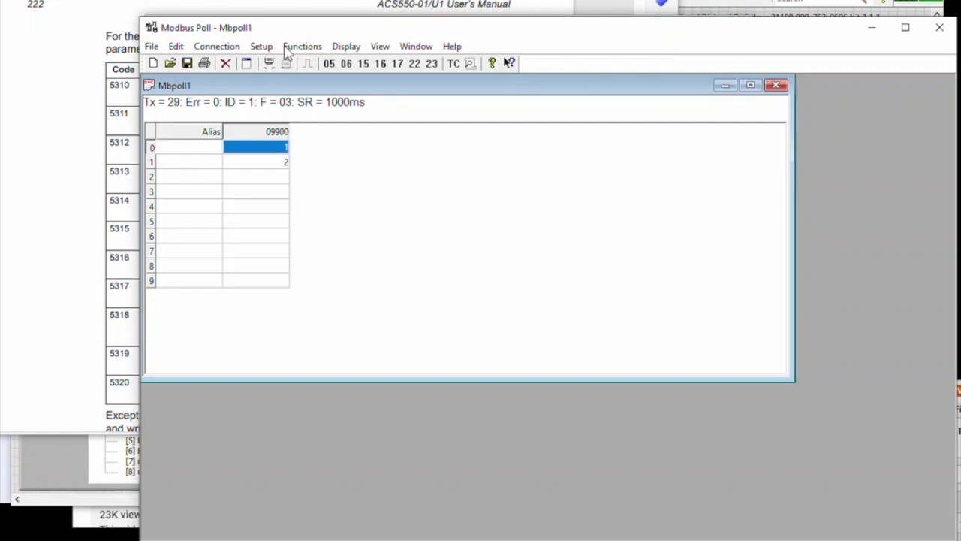
Change the poll's start address from 9900 to 1600 in the Read/Write Definition
click(261, 46)
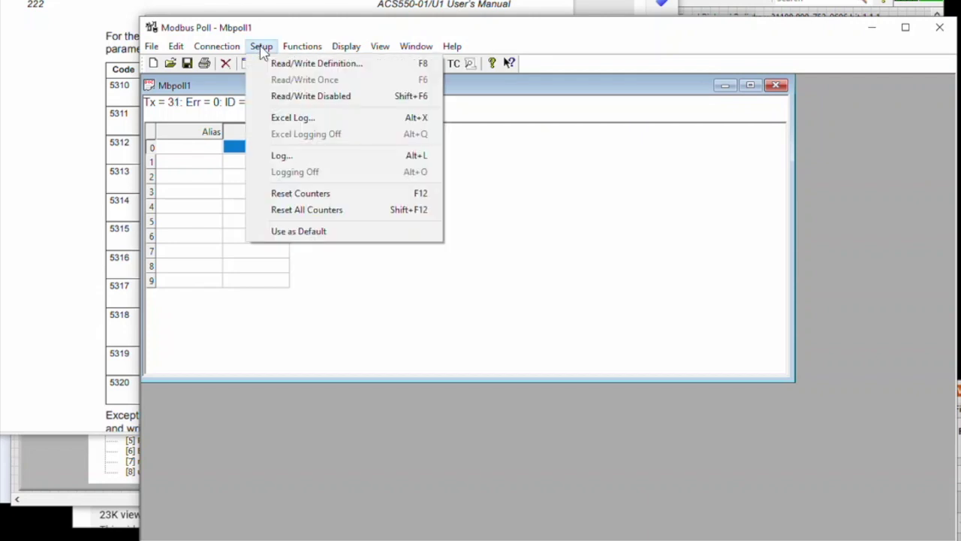
click(269, 67)
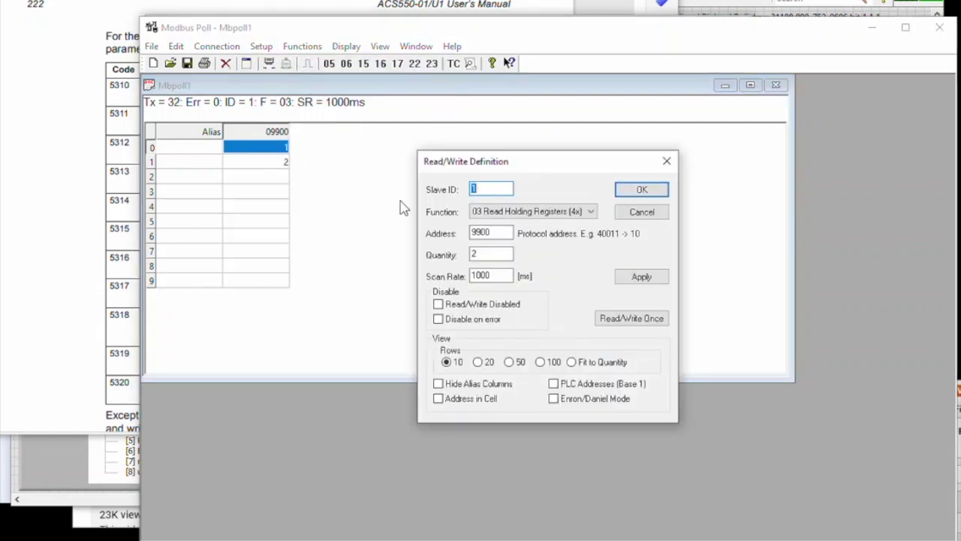
double_click(503, 235)
text(1600)
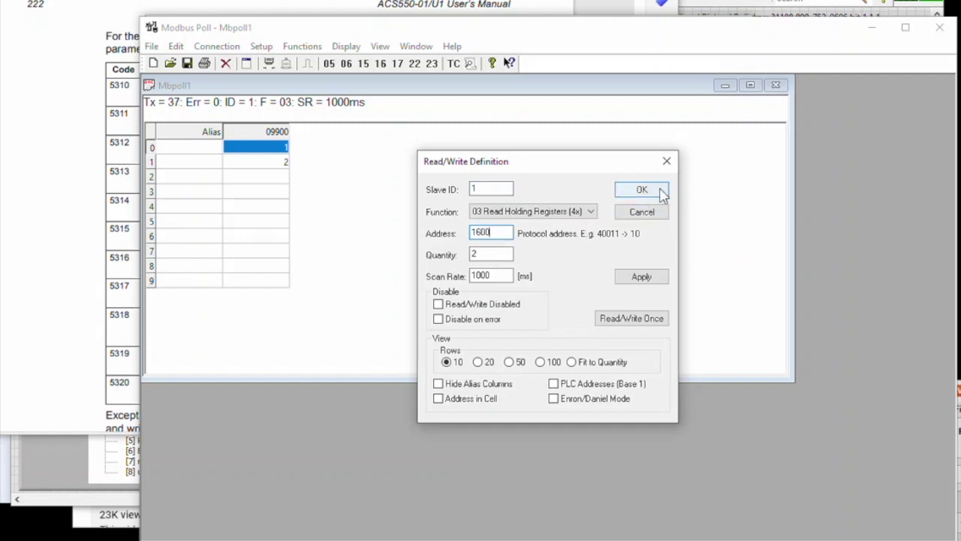
click(642, 190)
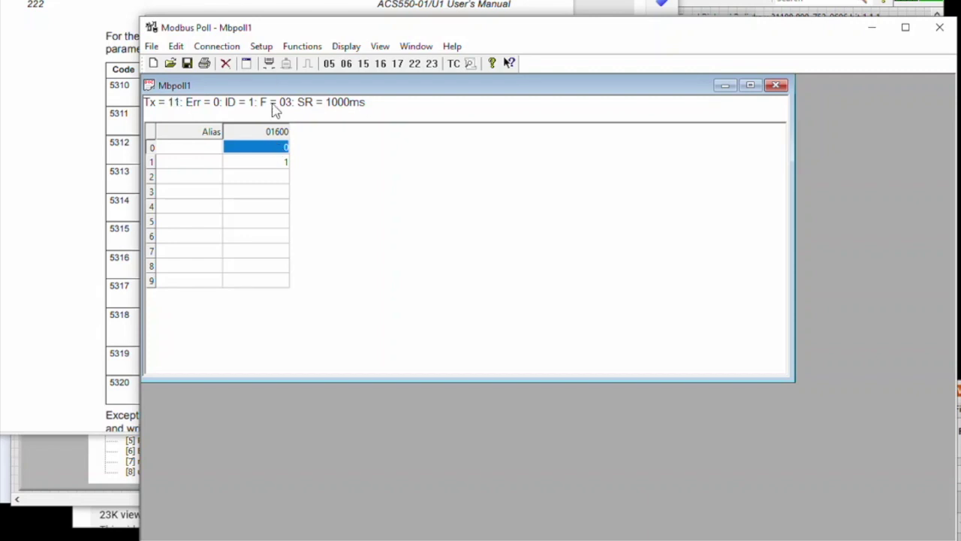
Raise the read quantity from 2 to 7 registers, then to 8
click(264, 47)
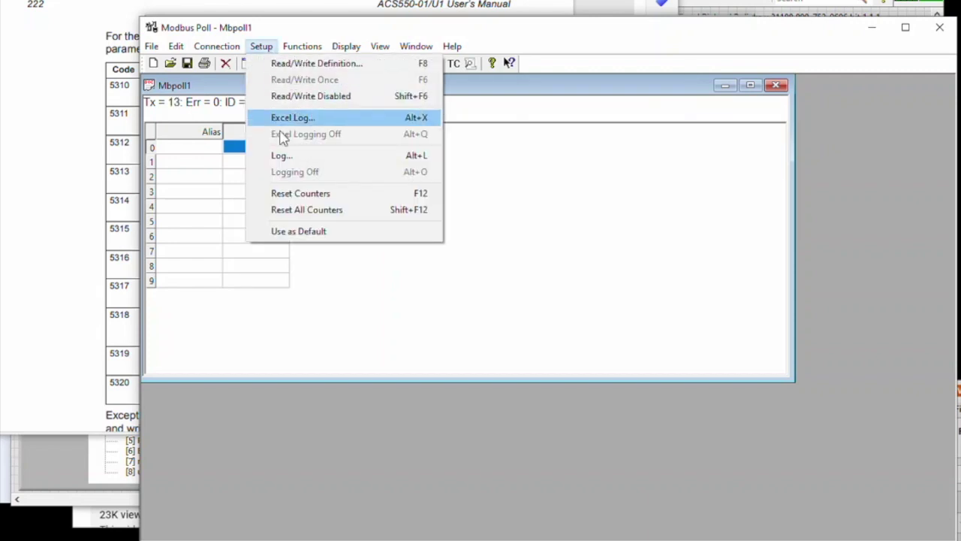
click(315, 66)
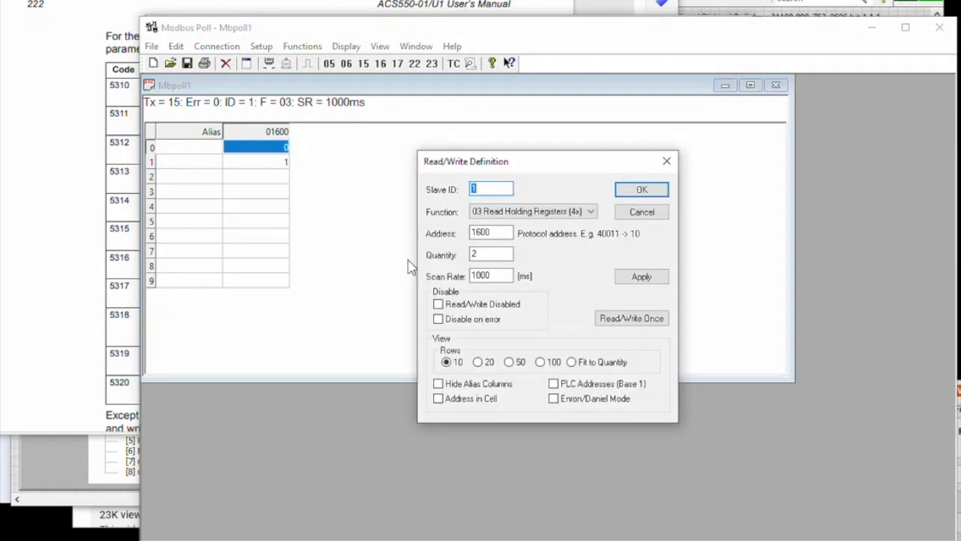
double_click(489, 256)
text(7)
click(644, 192)
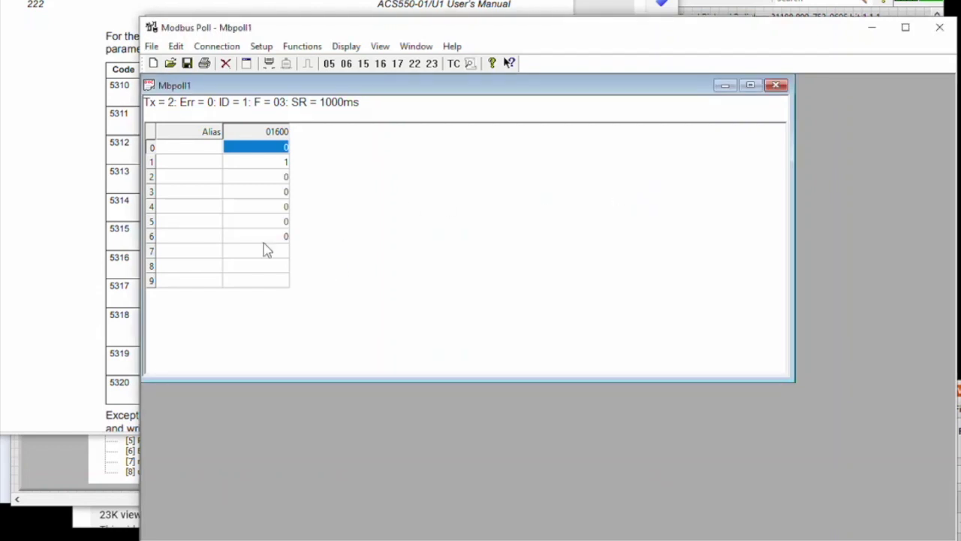
click(261, 47)
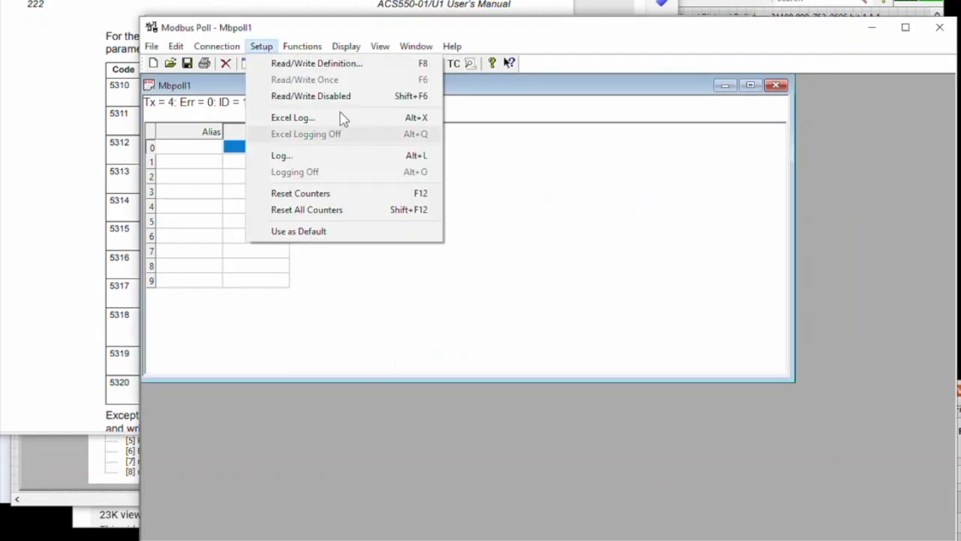
click(343, 64)
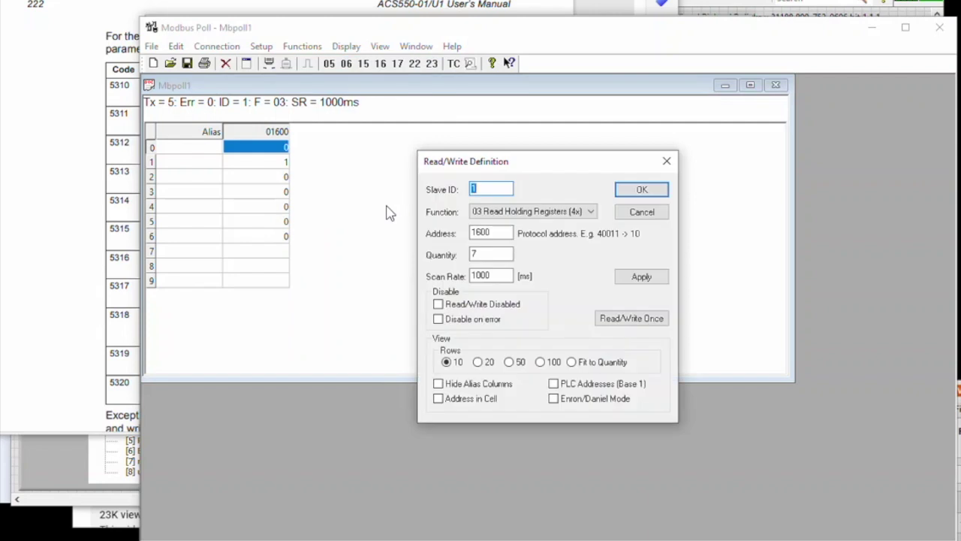
double_click(488, 256)
text(8)
click(640, 189)
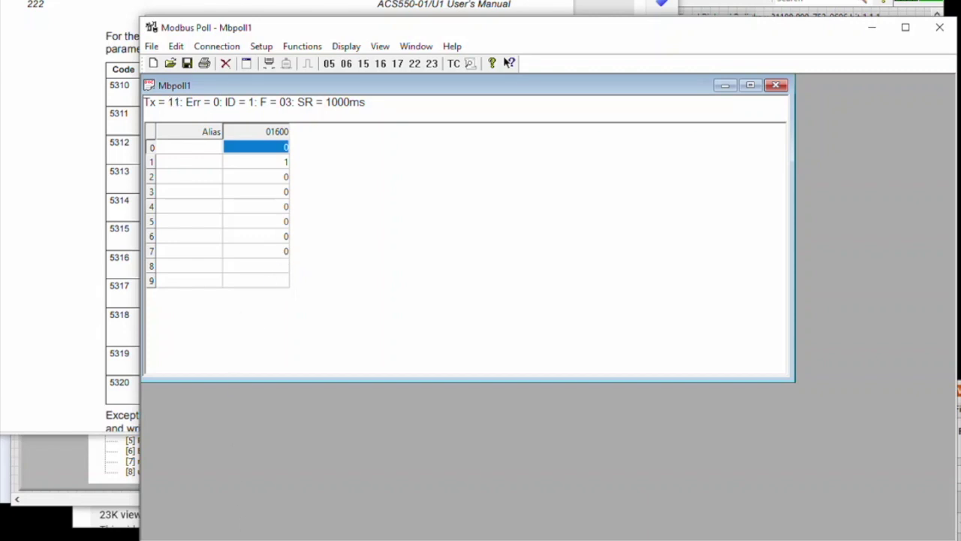
Set the poll definition to start address 0 with a quantity of 12 registers
click(261, 48)
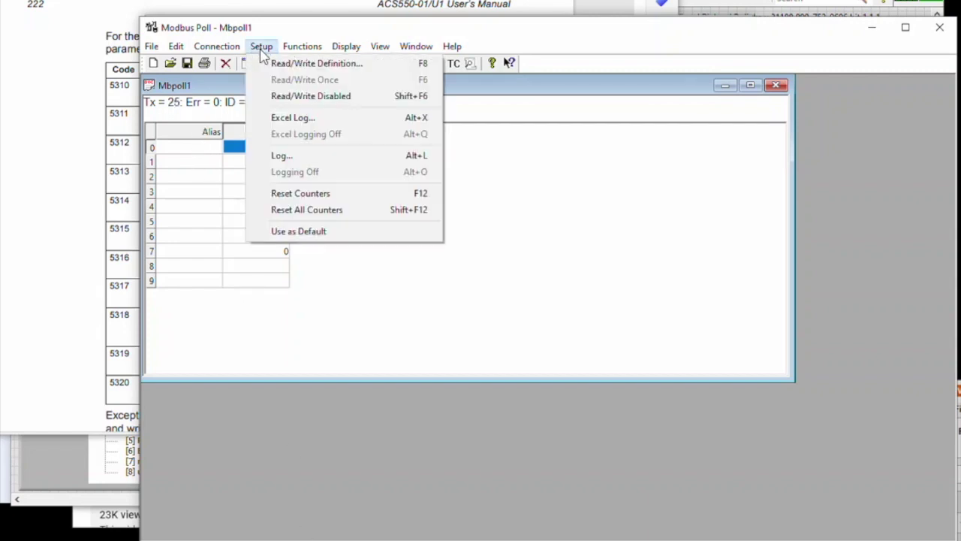
click(315, 66)
double_click(492, 232)
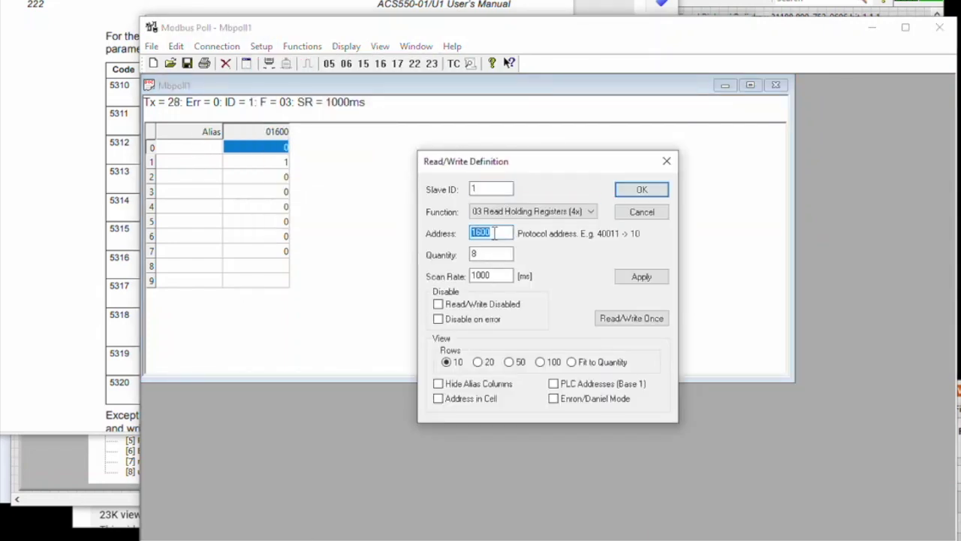
text(0)
double_click(495, 253)
text(12)
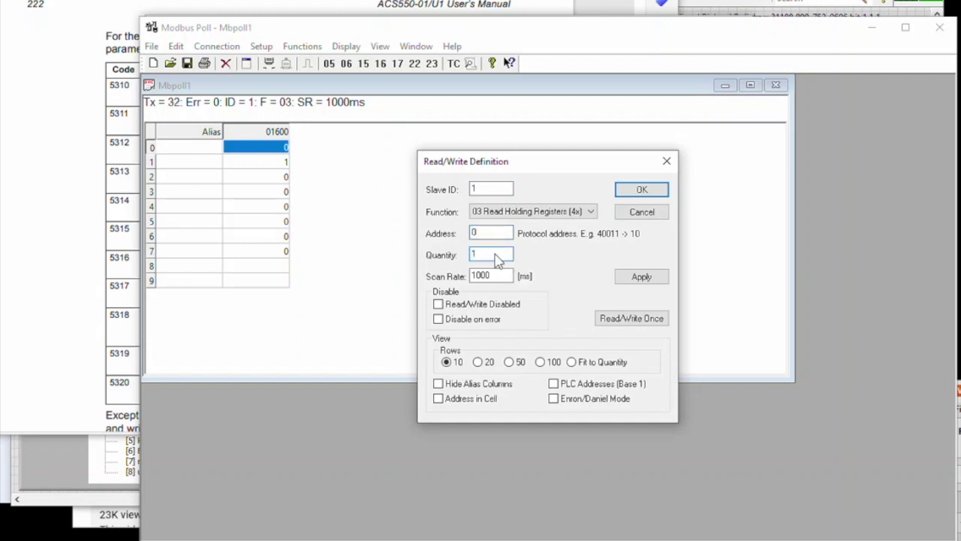
click(639, 191)
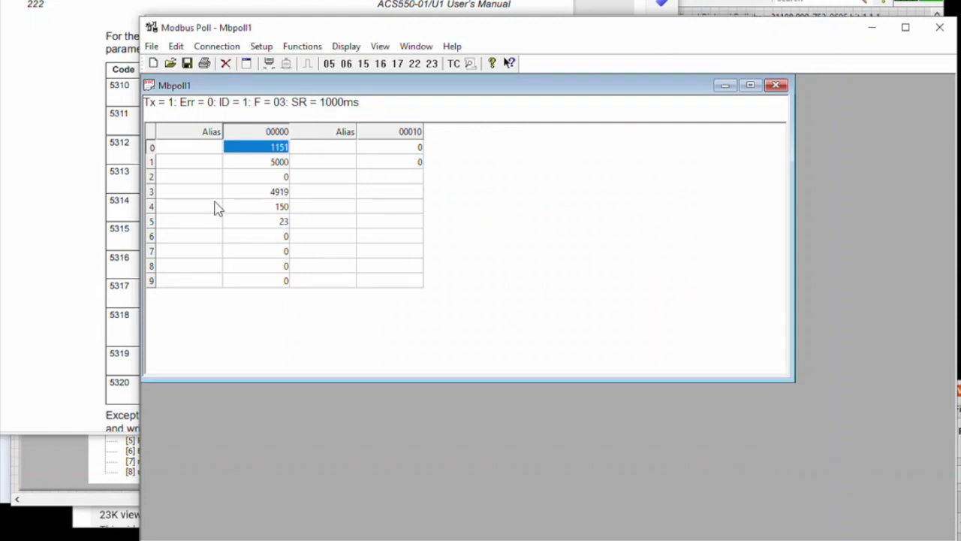
Write 0 to register 1, replacing its value of 5000
double_click(283, 164)
text(0)
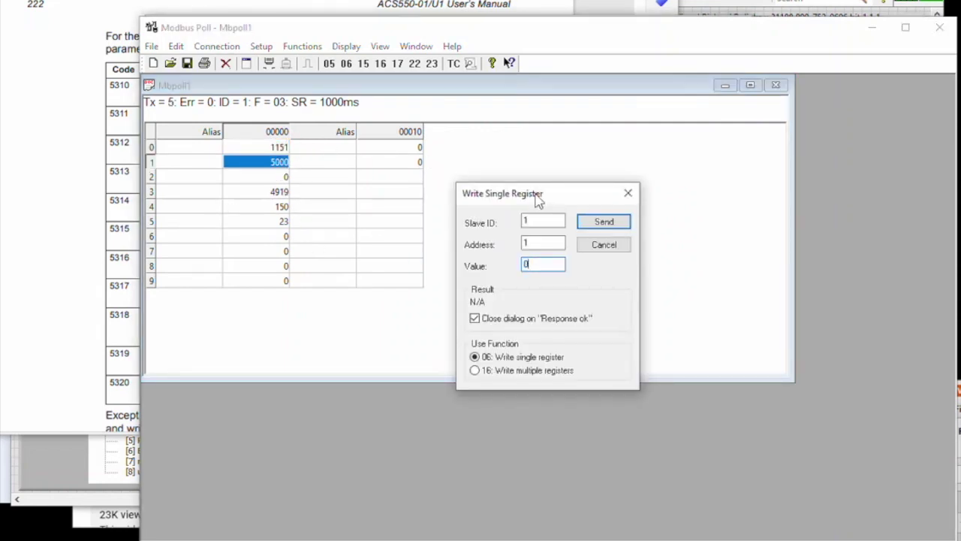
click(606, 222)
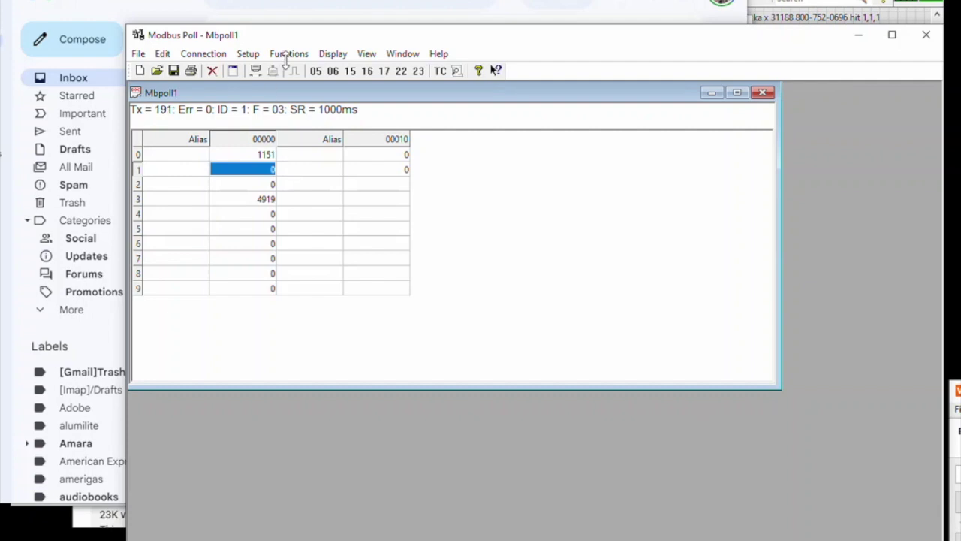
click(248, 54)
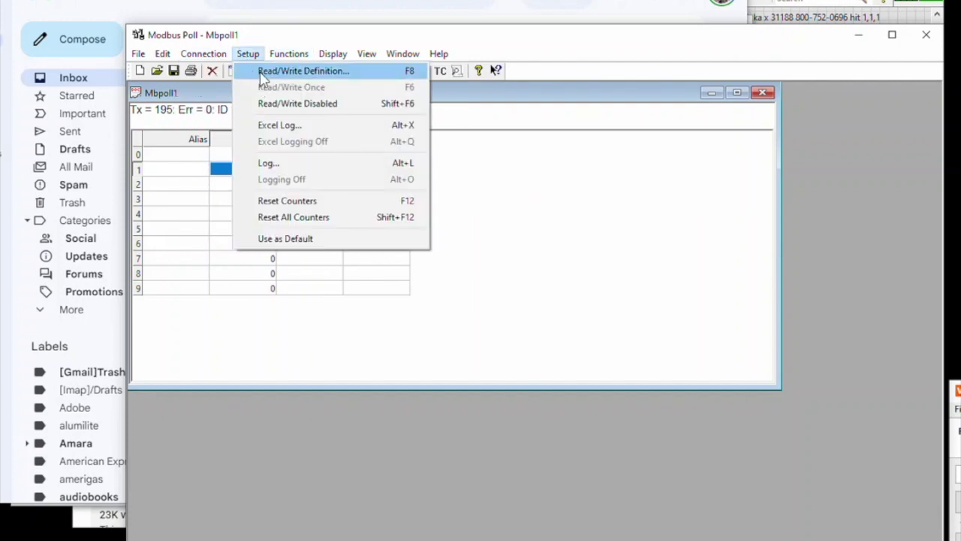
Change the poll definition to start address 1000 and a quantity of 2 registers
click(262, 71)
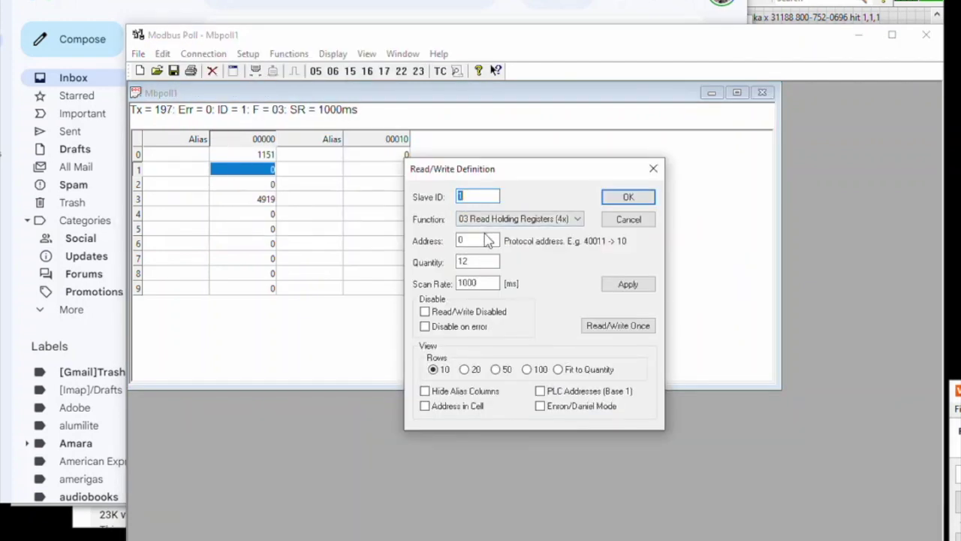
double_click(482, 240)
text(100)
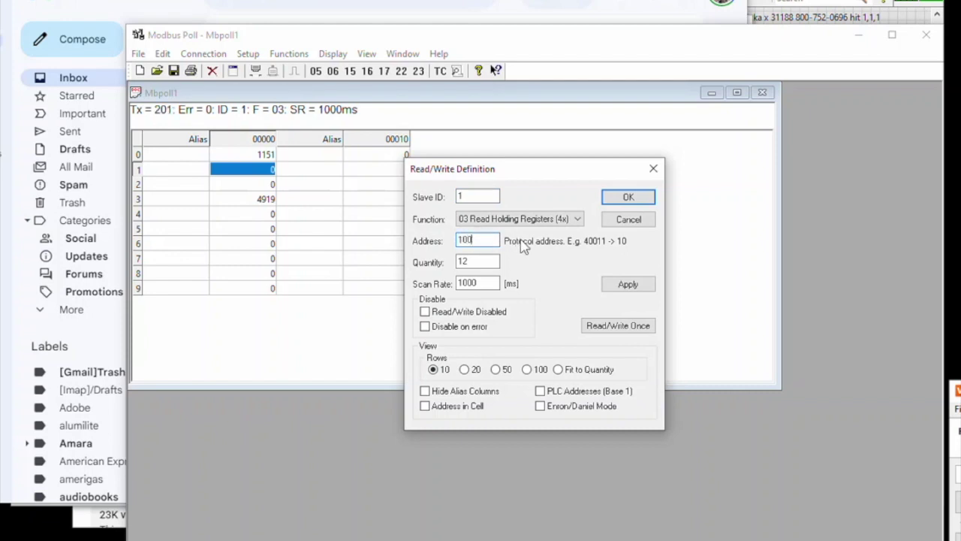
text(0)
double_click(484, 262)
text(2)
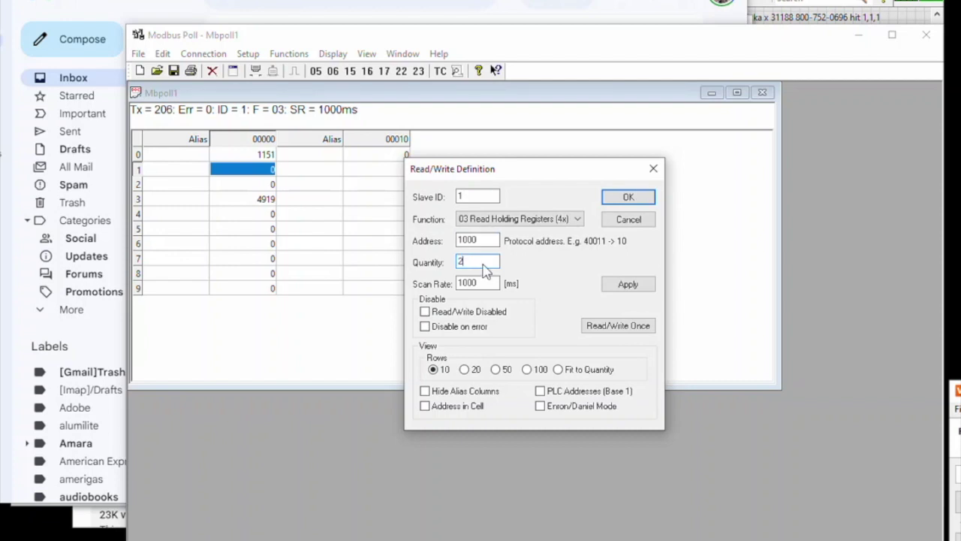
click(628, 197)
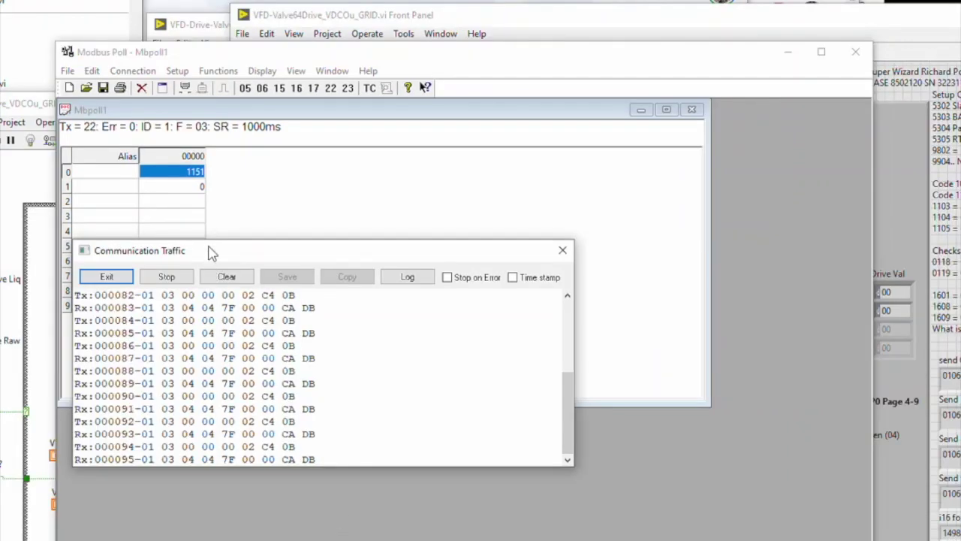
Write 5000 to register 1 with the traffic log in view
drag(211, 253, 223, 247)
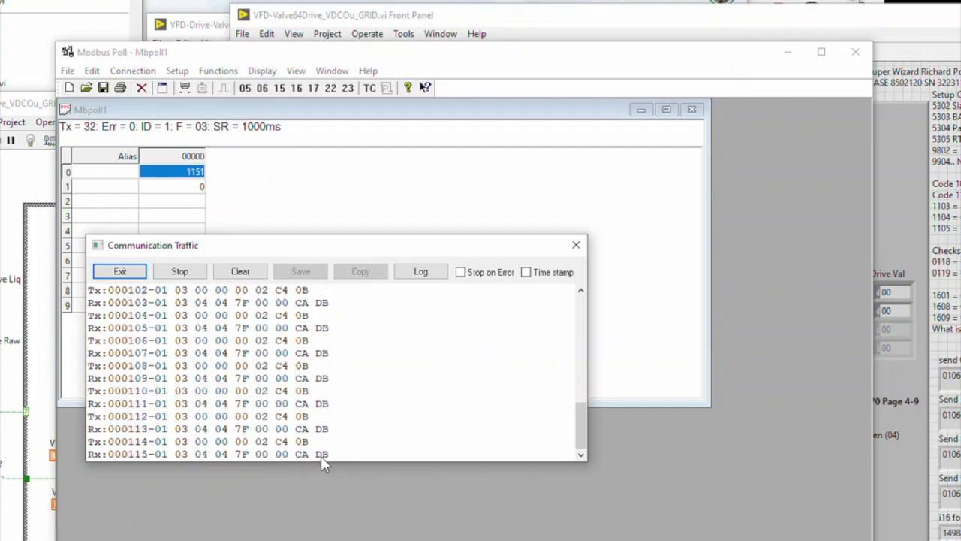
double_click(180, 195)
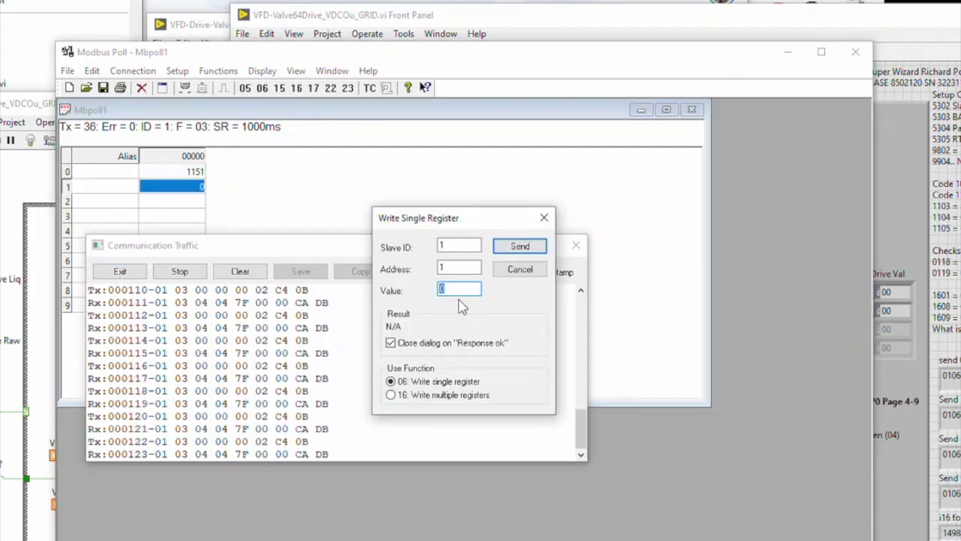
text(5000)
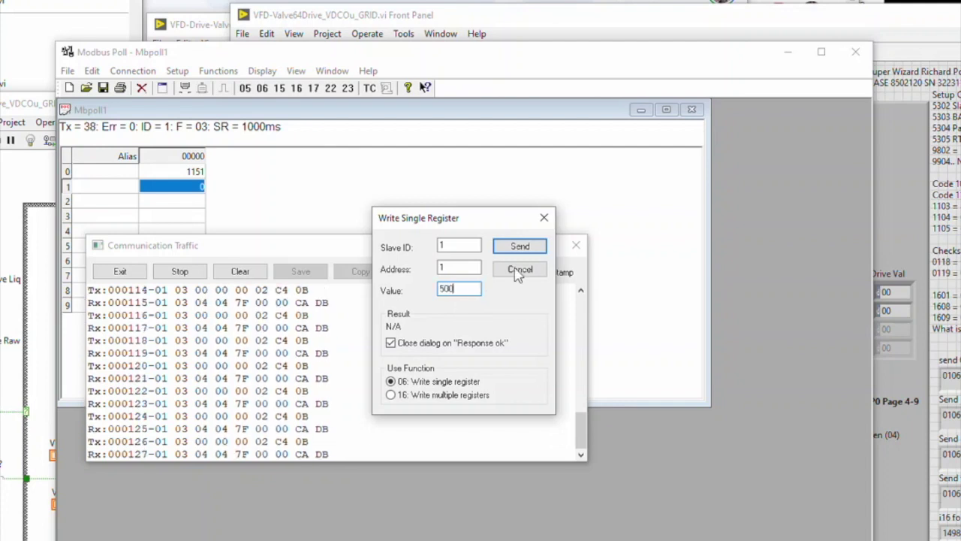
click(519, 253)
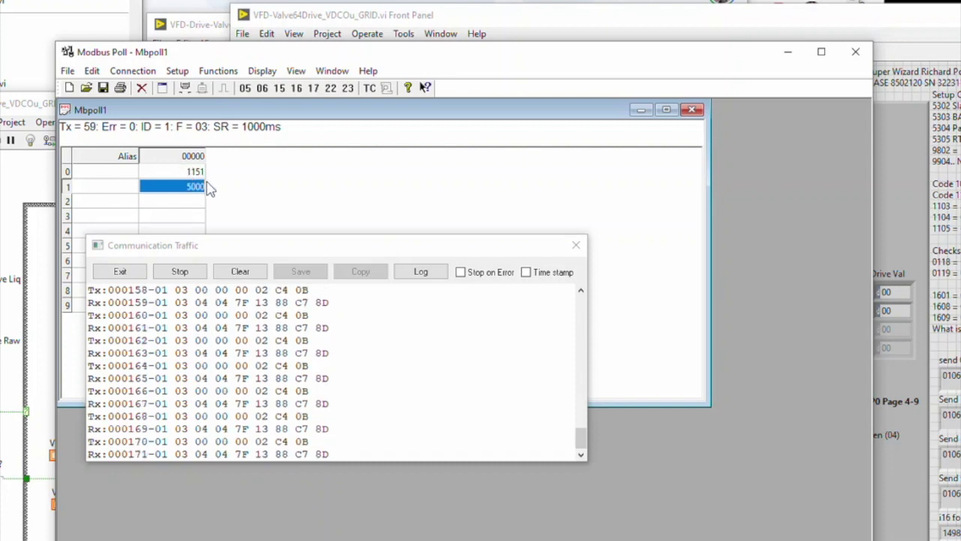
Resend 1151 to register 0, then write register 1 back to 0
double_click(196, 172)
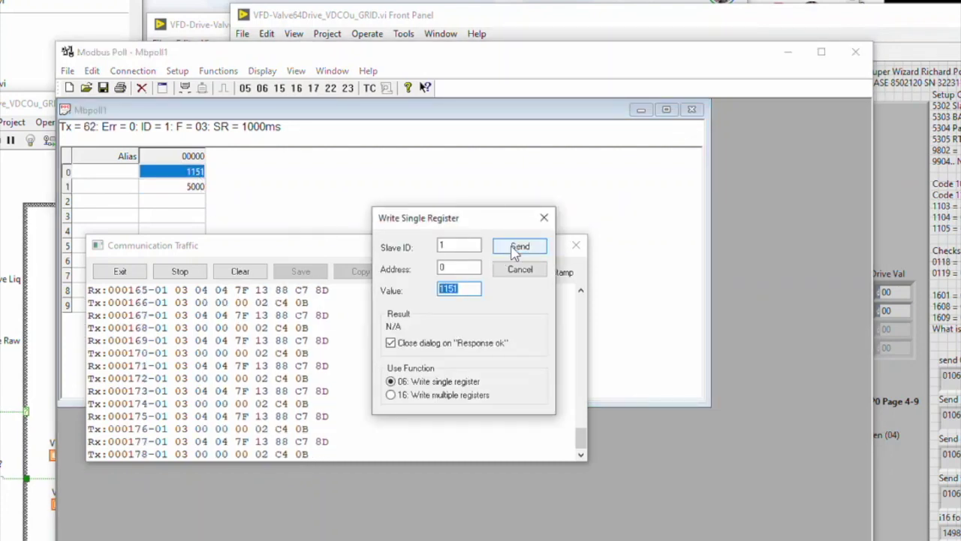
click(519, 248)
double_click(199, 187)
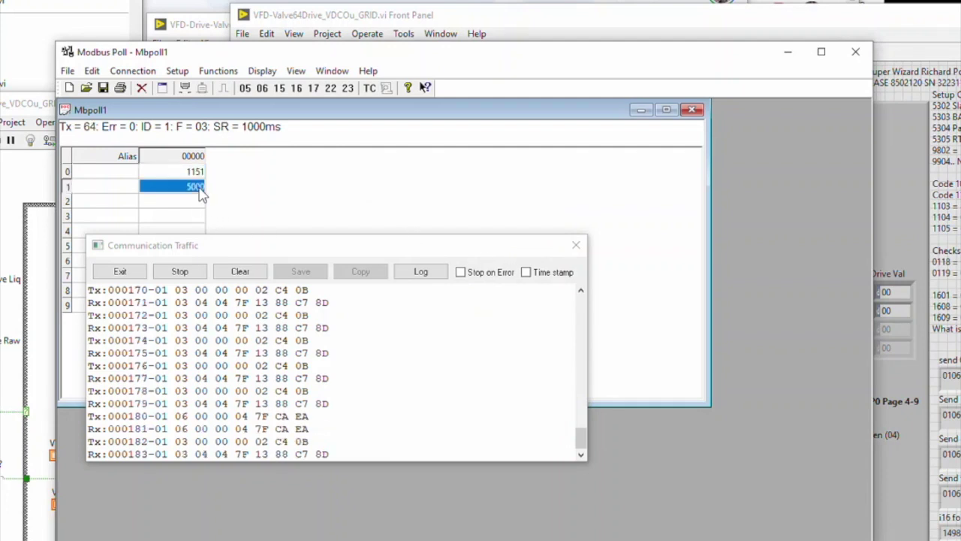
text(0)
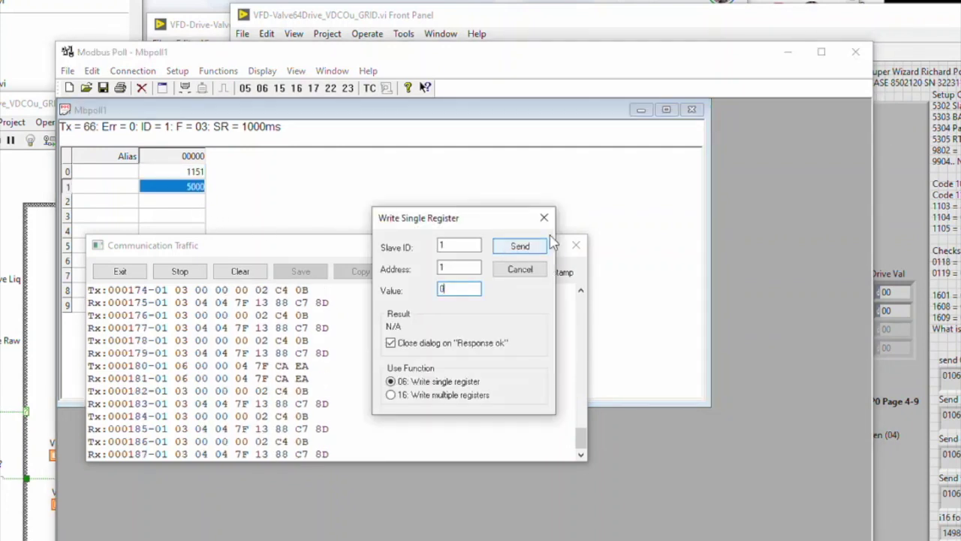
click(537, 247)
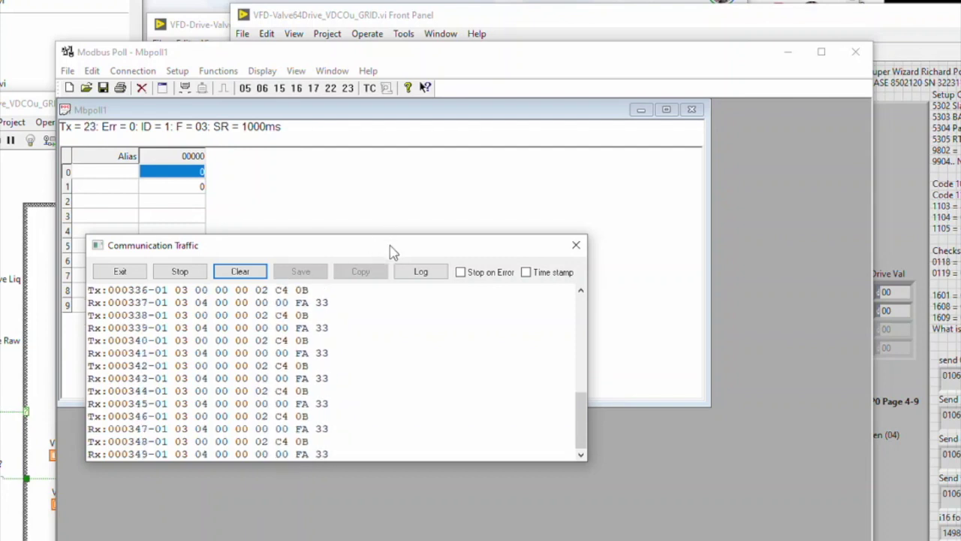
drag(390, 241, 402, 190)
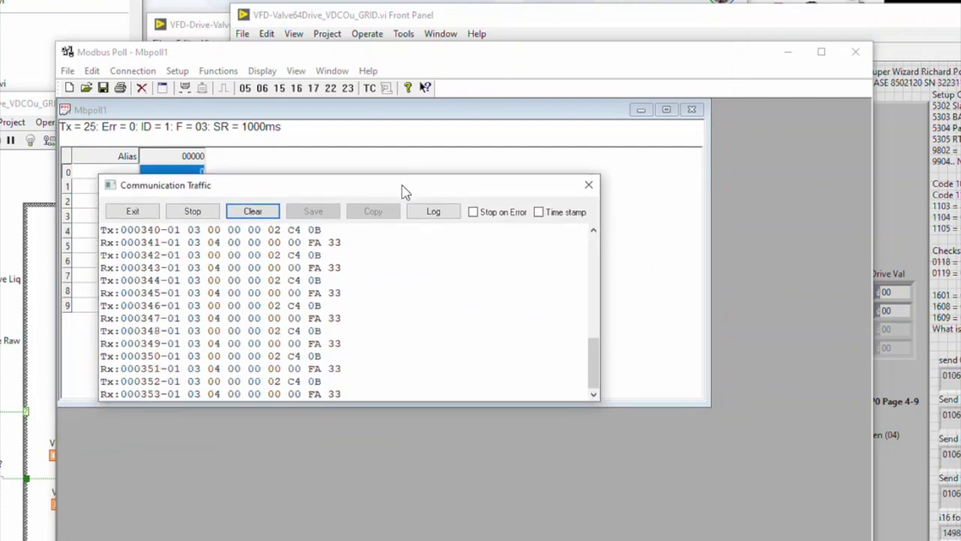